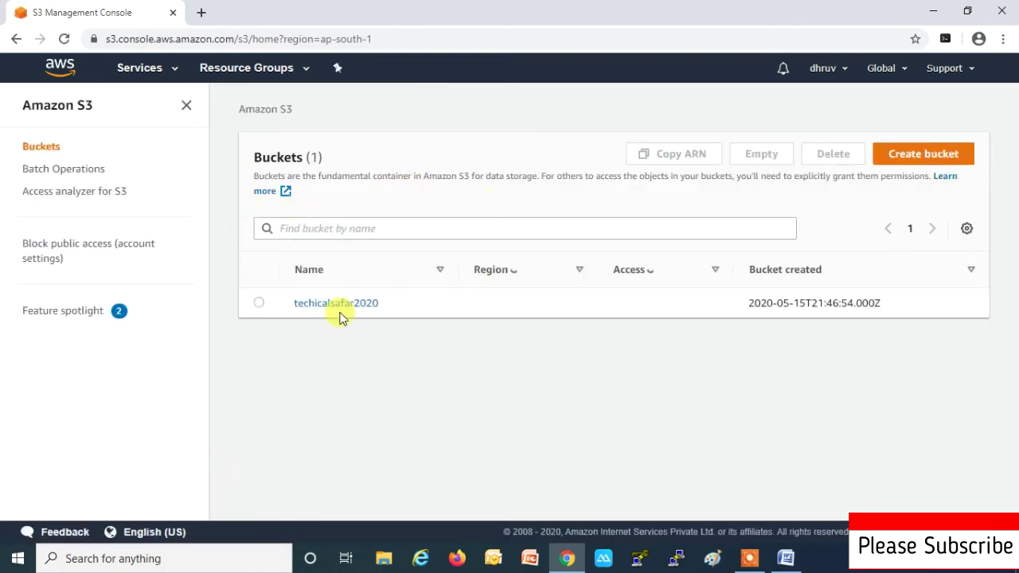
Enable versioning on the techicalsafar2020 bucket and show the object versions in its overview.
click(255, 303)
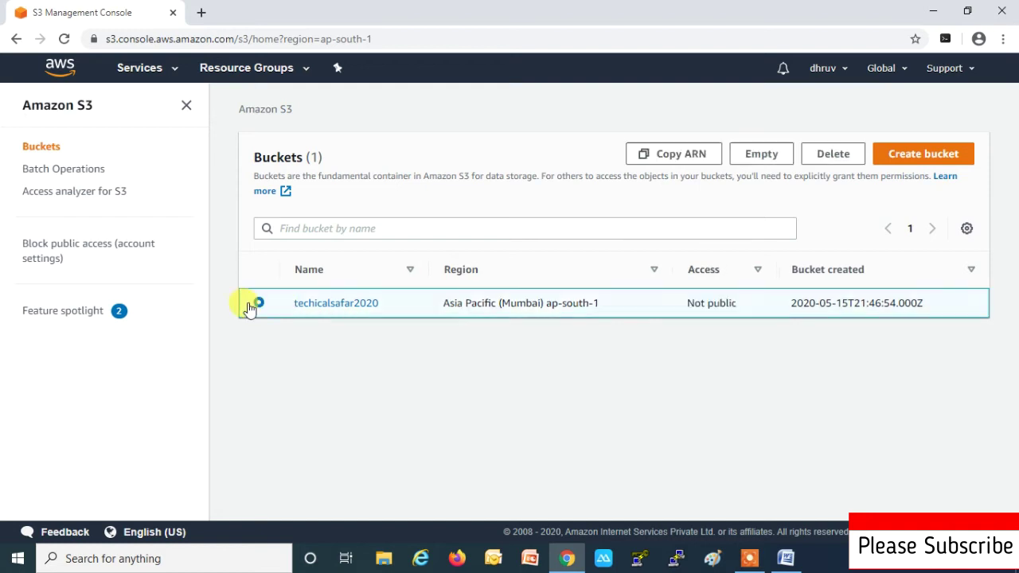
click(322, 305)
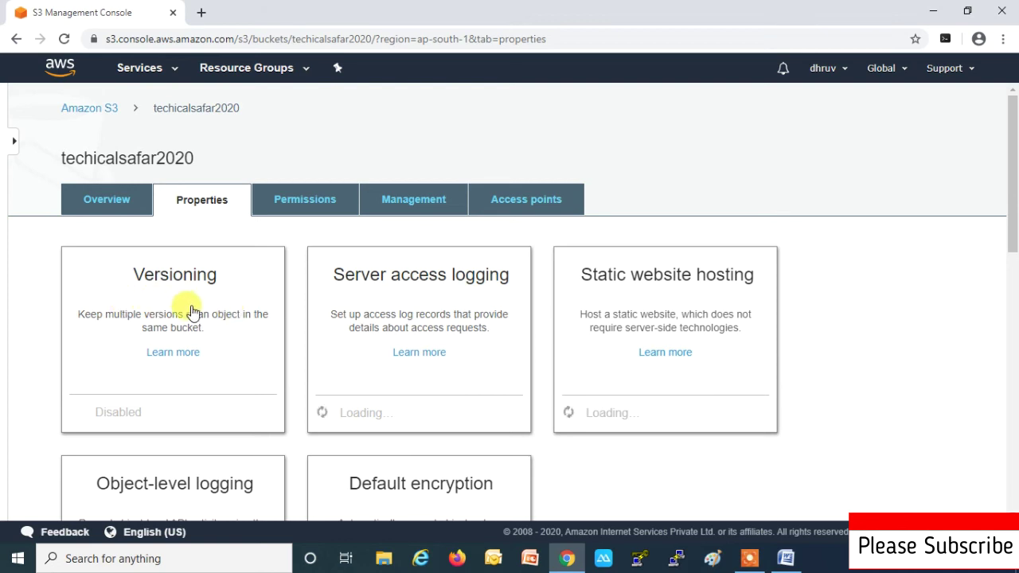
click(119, 420)
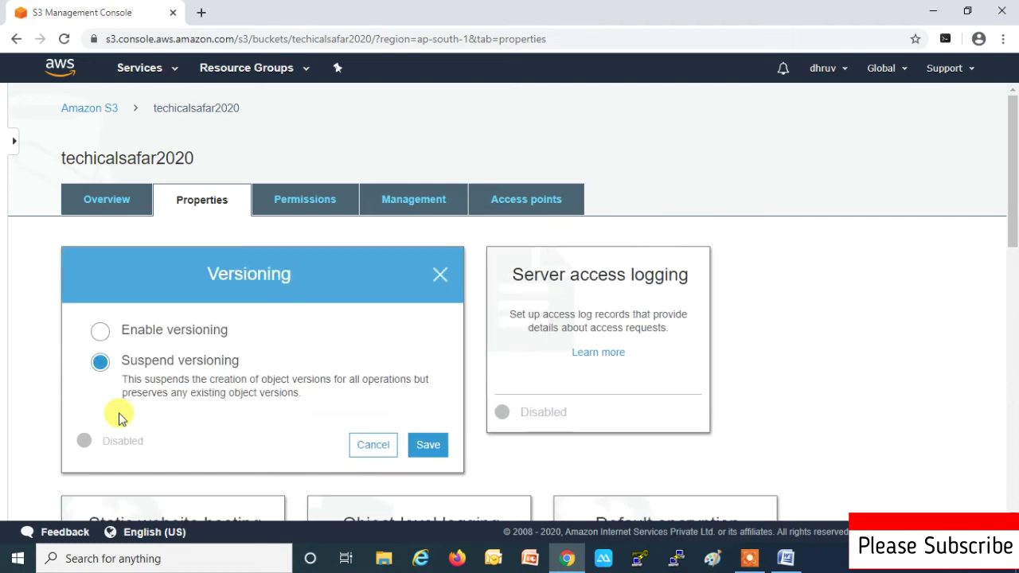
click(193, 332)
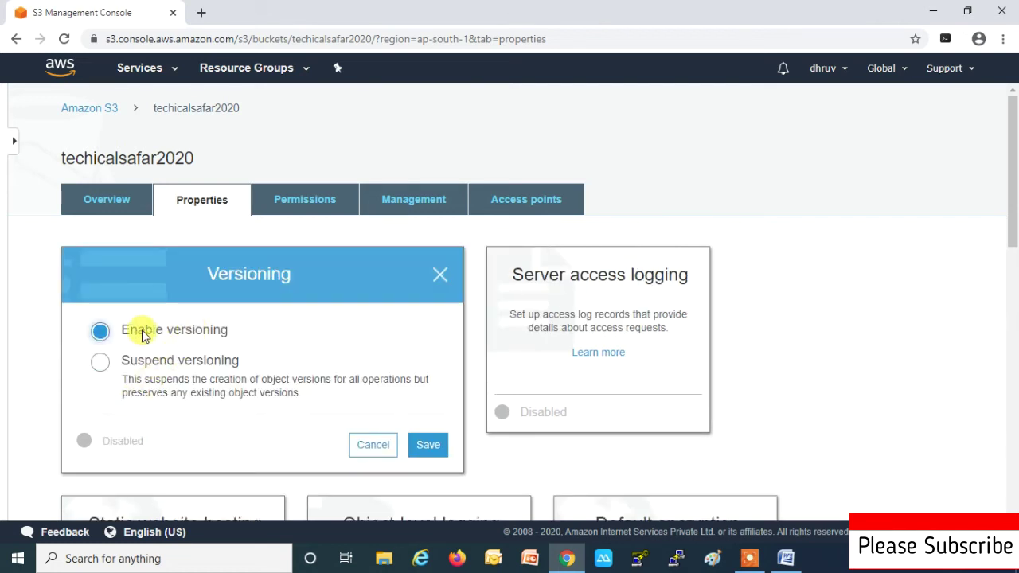
click(430, 447)
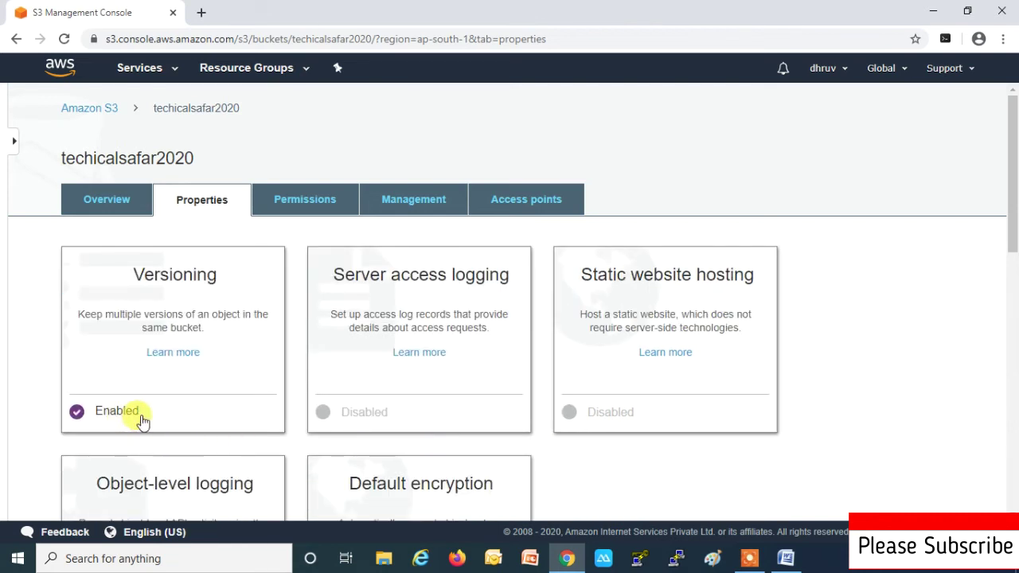
click(115, 202)
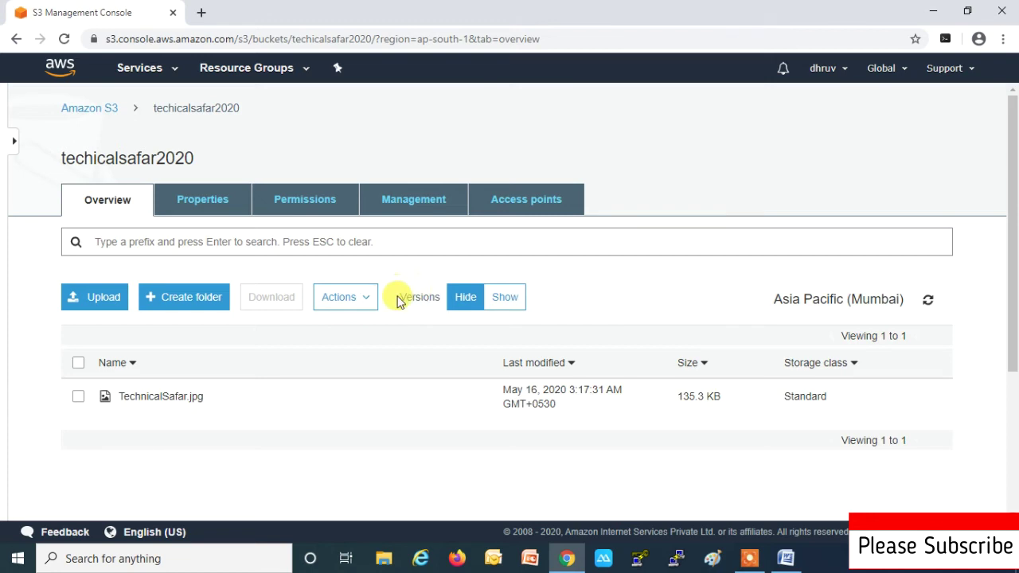
click(503, 302)
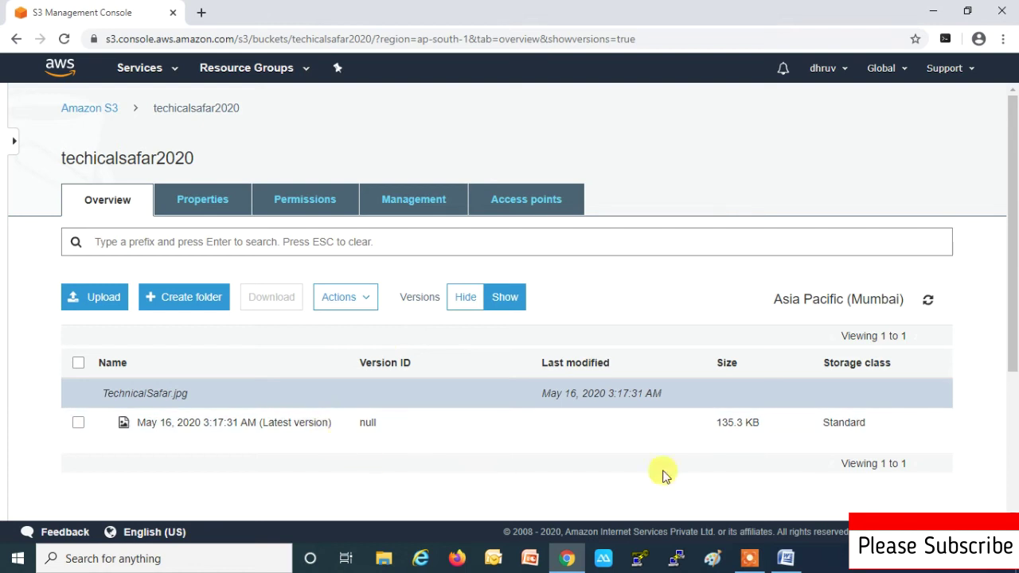
Upload awscloud.jpg from Downloads to the bucket with default permissions and properties, and refresh the object list with versions hidden.
click(104, 302)
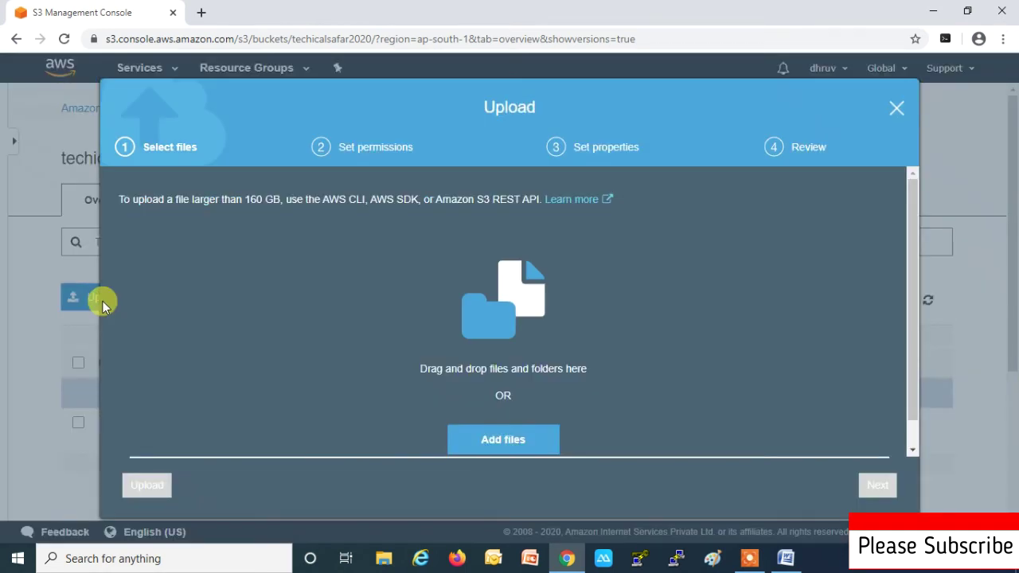
click(500, 442)
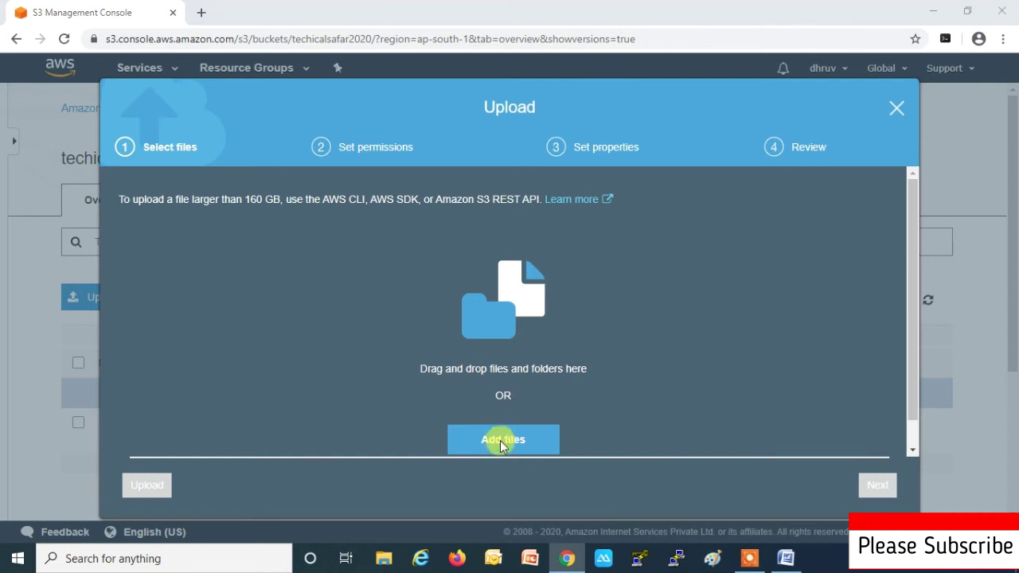
click(184, 129)
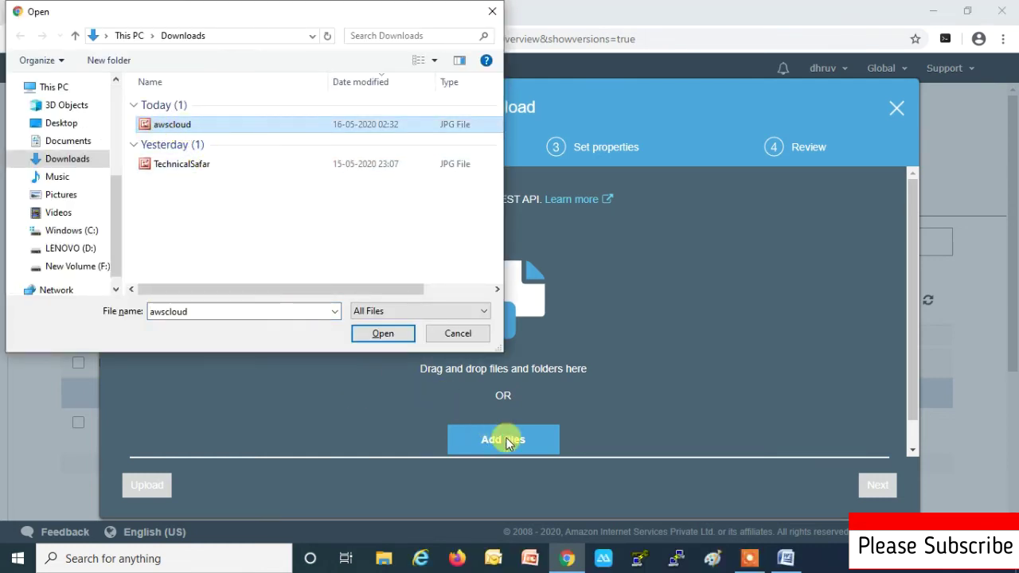
click(383, 333)
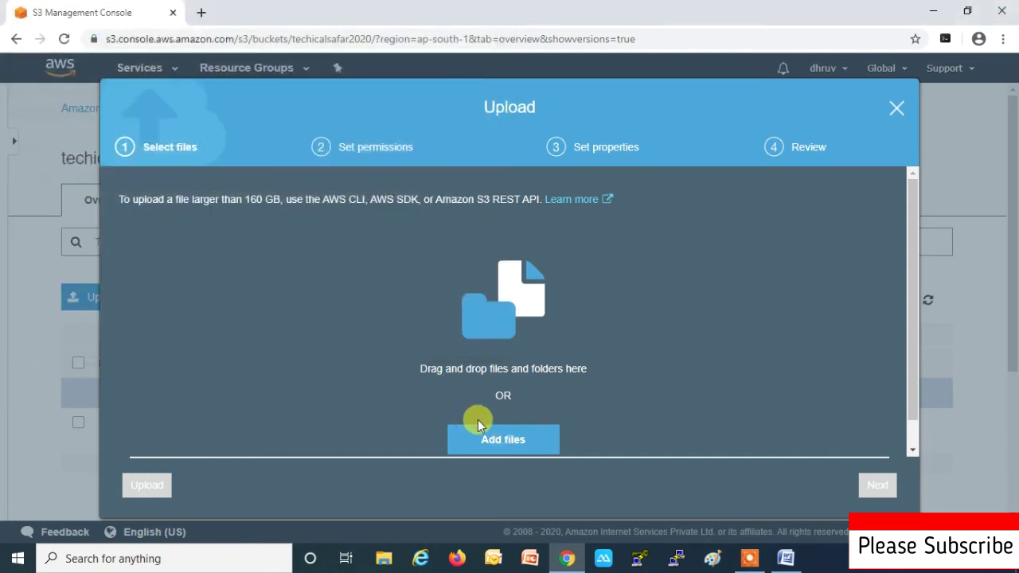
click(876, 485)
click(876, 485)
click(873, 485)
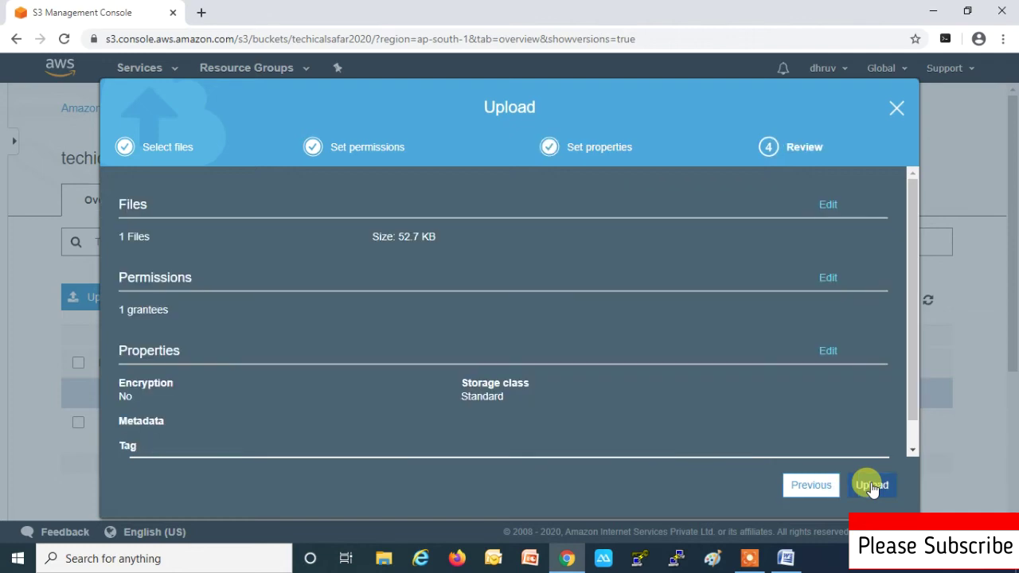
click(872, 485)
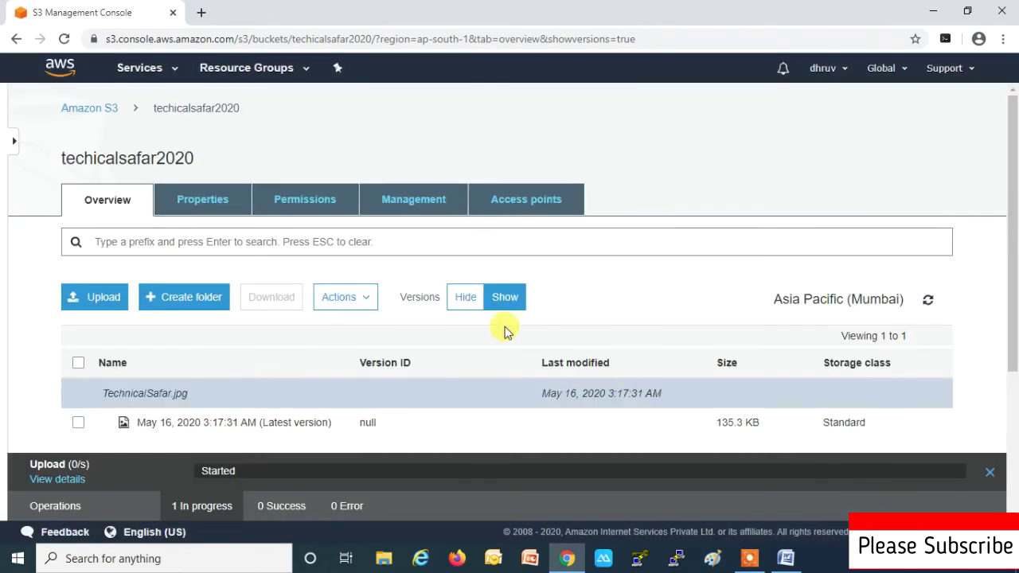
click(452, 301)
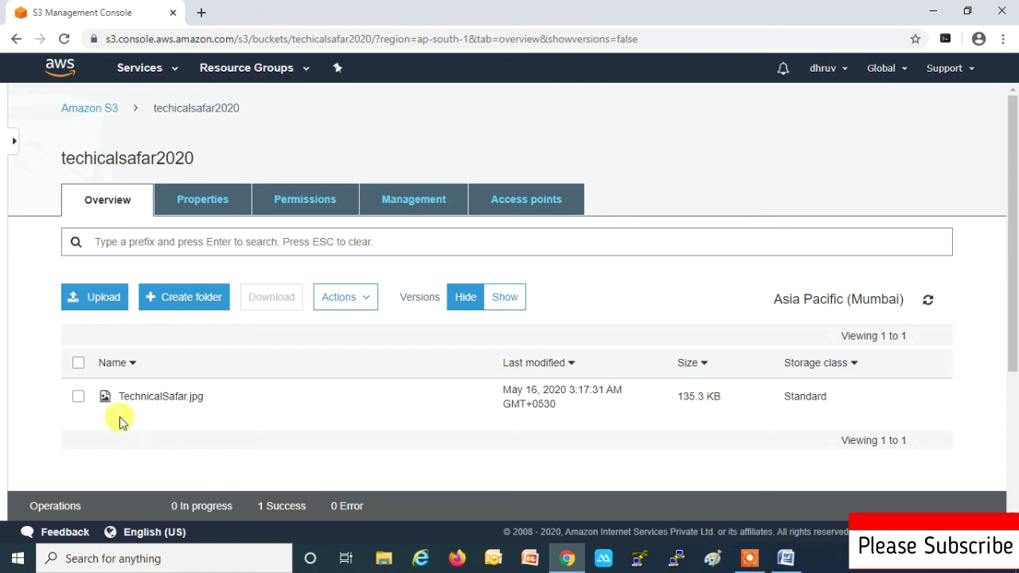
click(927, 302)
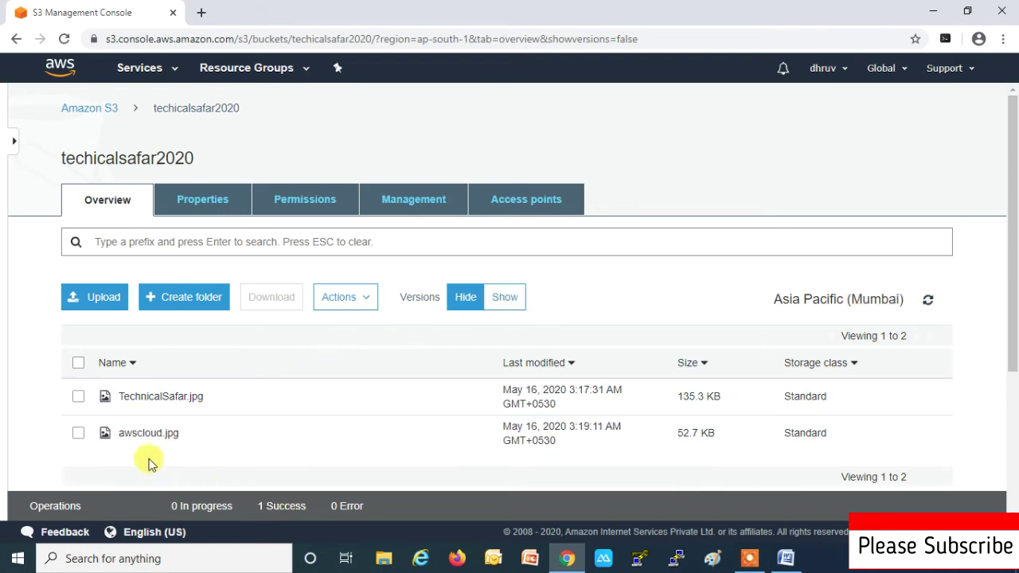
View the uploaded awscloud.jpg image in a separate browser tab, and close that tab.
click(78, 437)
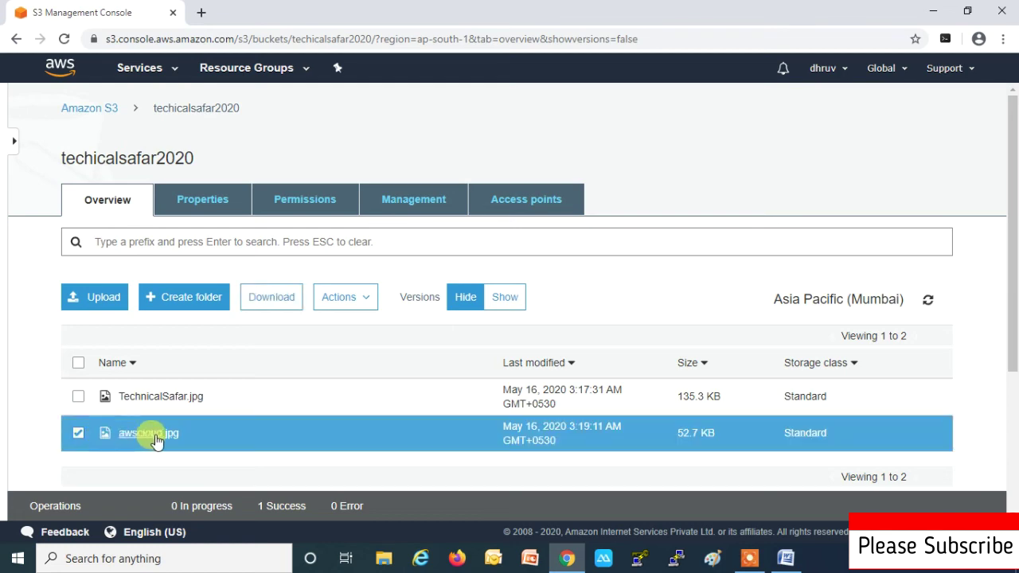
right_click(262, 430)
click(299, 466)
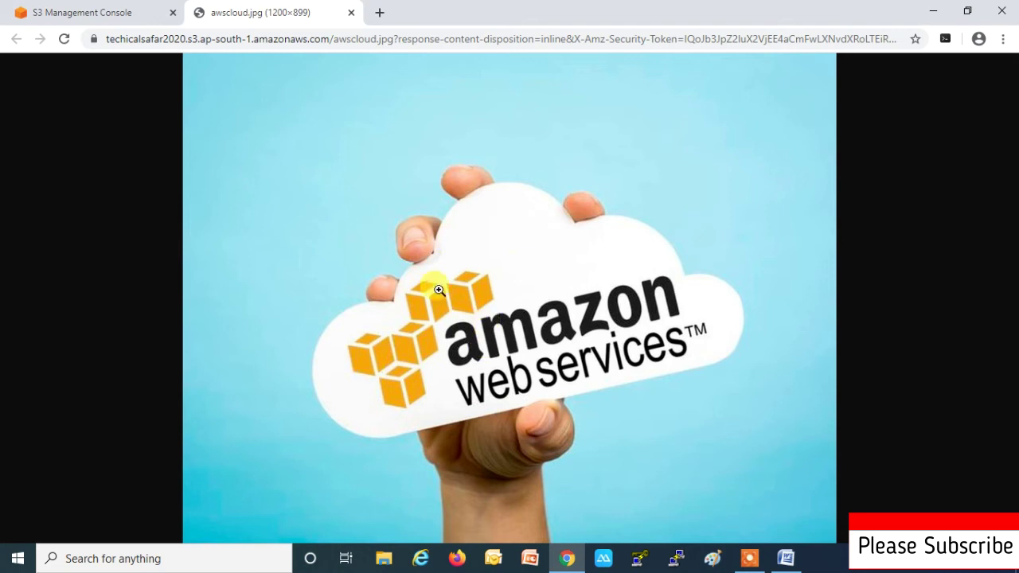
click(351, 13)
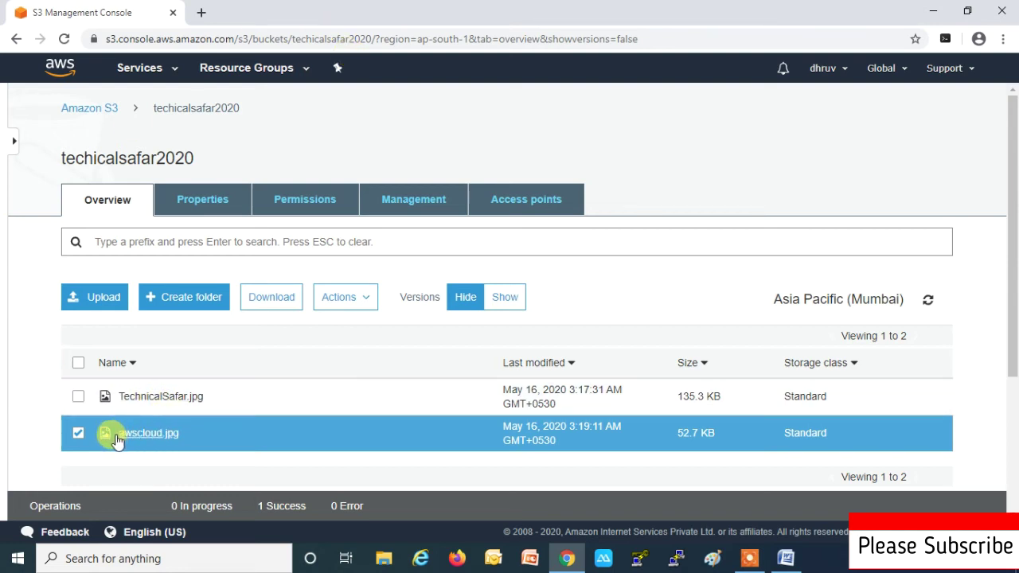
Show the object versions and examine the version entries of TechnicalSafar.jpg and awscloud.jpg.
click(504, 308)
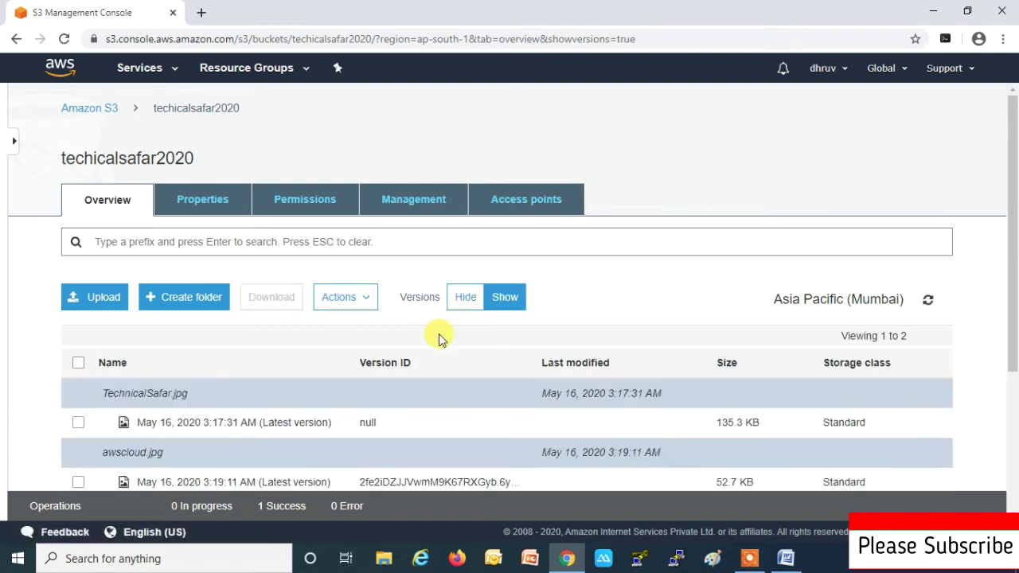
scroll(435, 337, down, 1)
scroll(435, 336, down, 2)
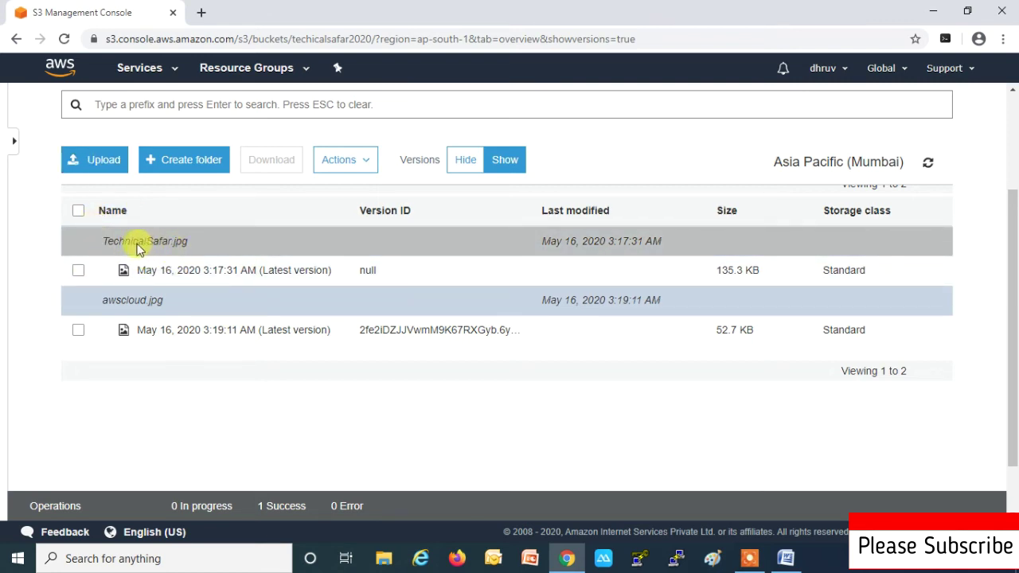
Upload TechnicalSafar.jpg from Downloads again as a new version, keeping the default permissions and properties.
click(102, 158)
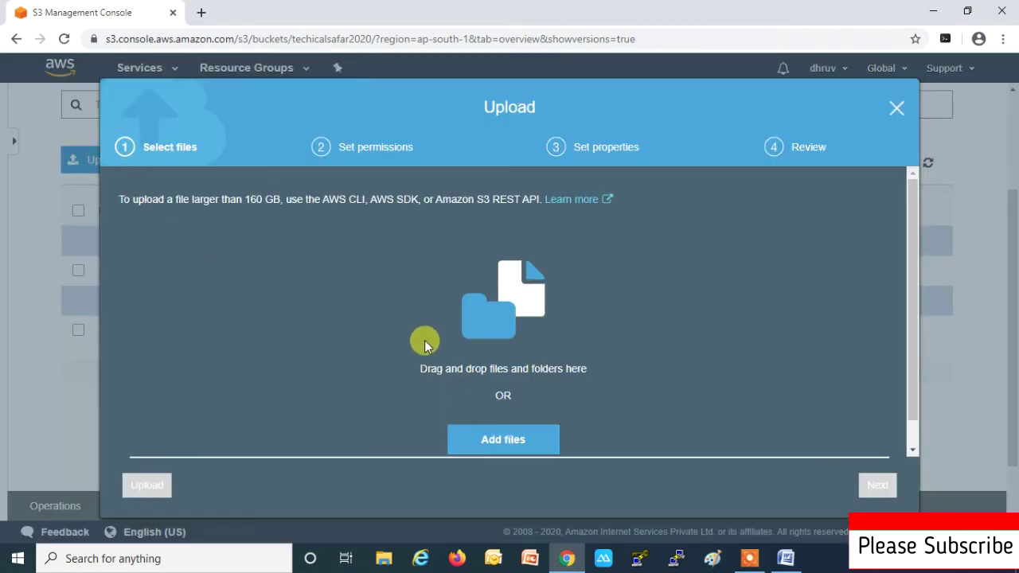
click(506, 442)
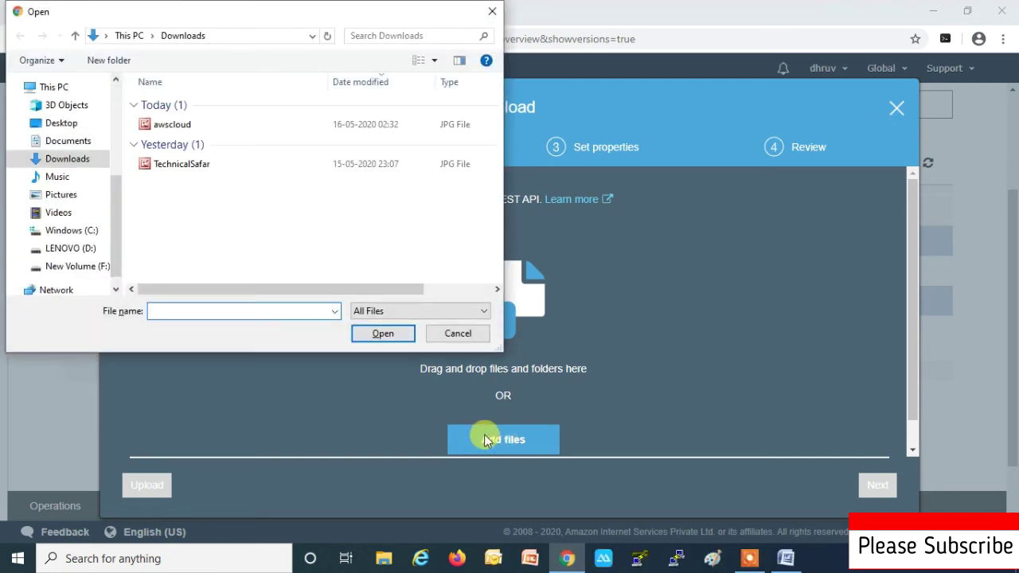
click(179, 164)
click(377, 333)
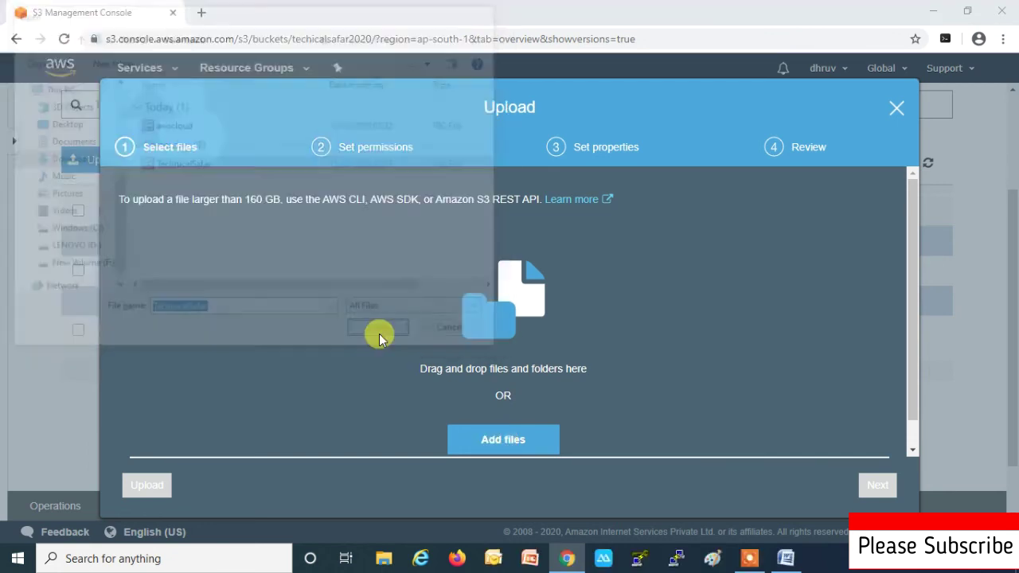
click(878, 487)
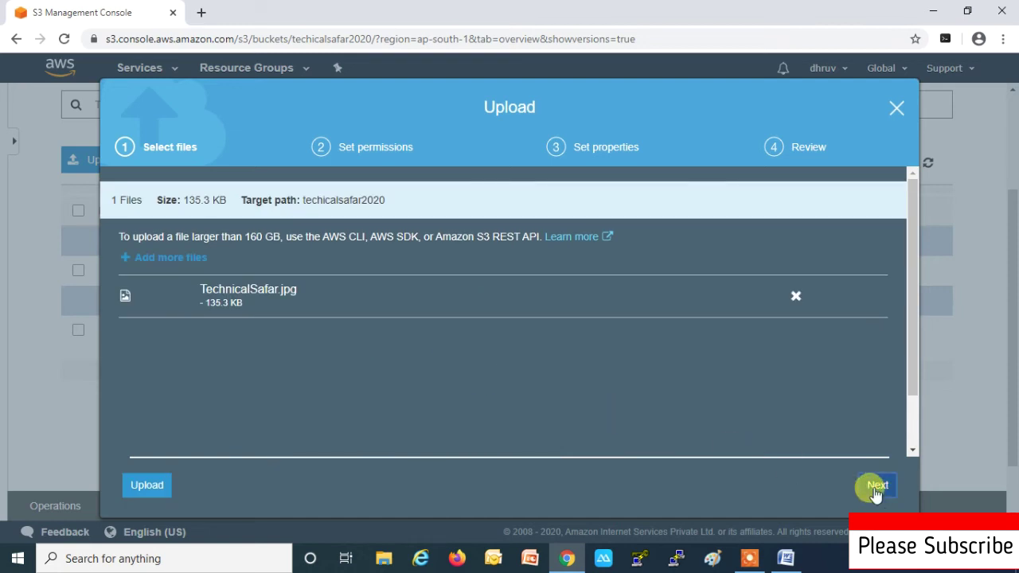
click(875, 487)
click(876, 487)
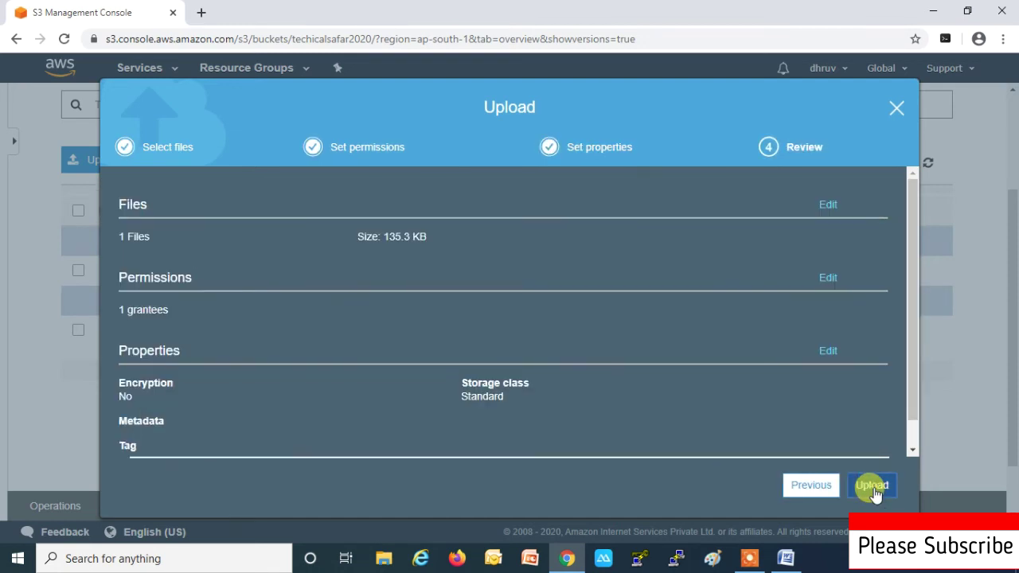
click(874, 489)
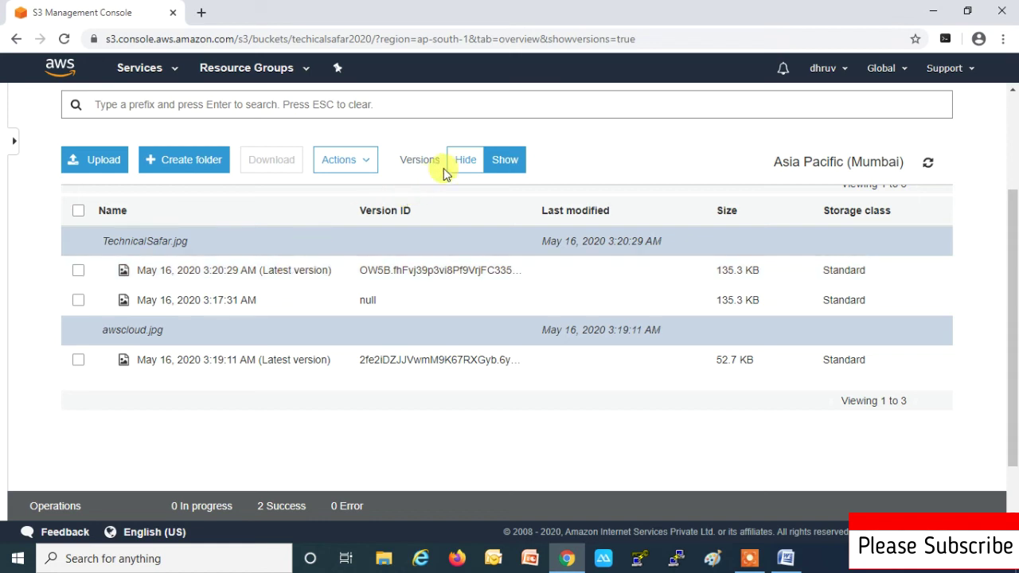
Compare the bucket's object list with versions hidden and shown, leaving the versions hidden.
click(464, 162)
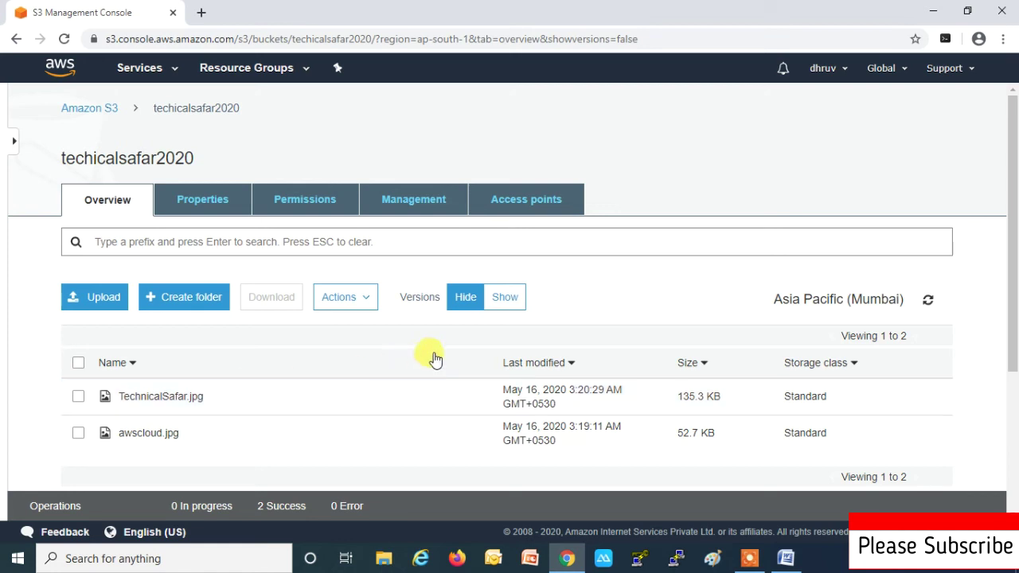
click(501, 307)
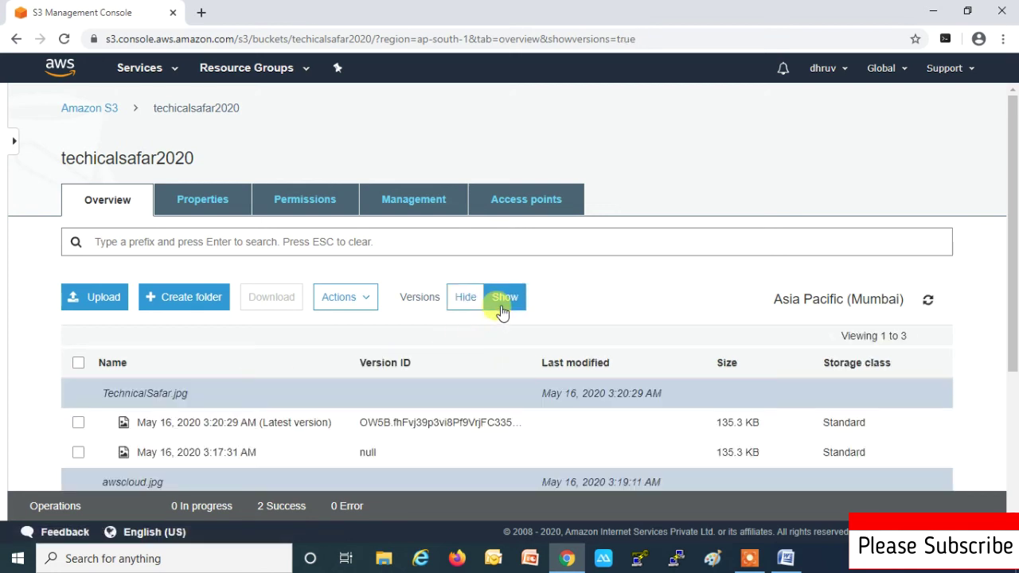
scroll(297, 417, down, 2)
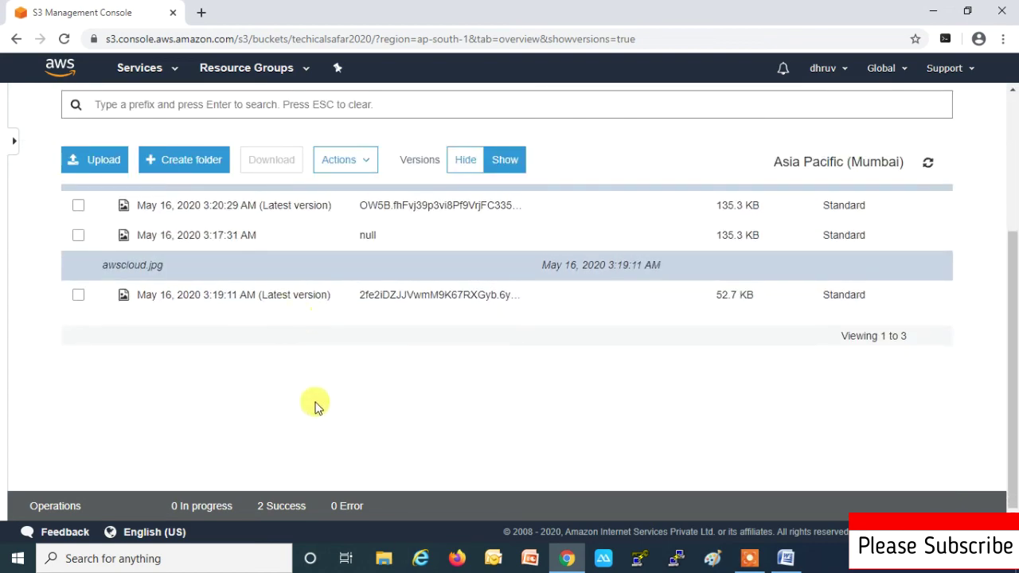
scroll(316, 400, up, 2)
click(464, 302)
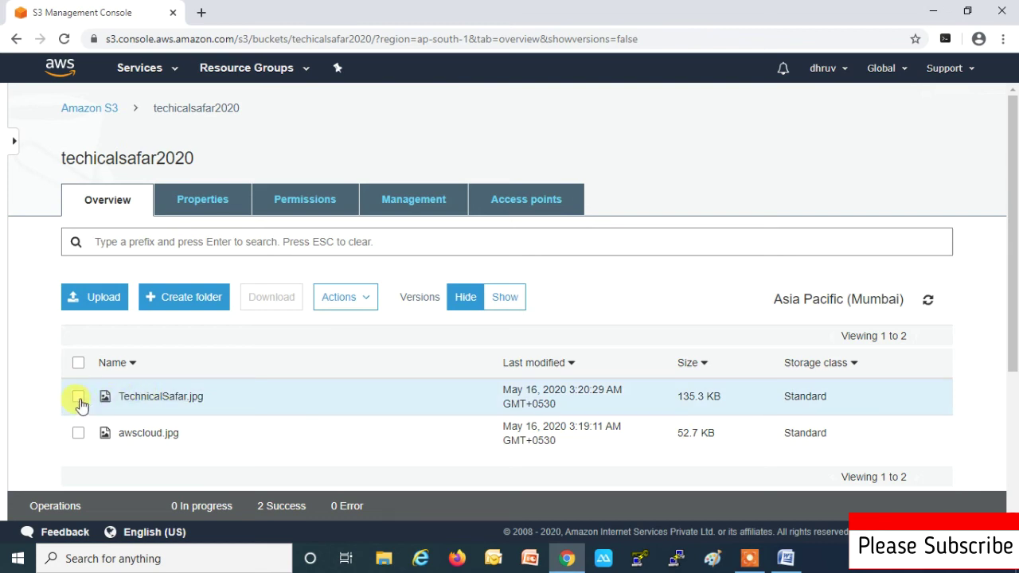
Upload TechnicalSafar.jpg from Downloads once more with default permissions and the Standard storage class while versions are hidden.
click(98, 302)
click(512, 439)
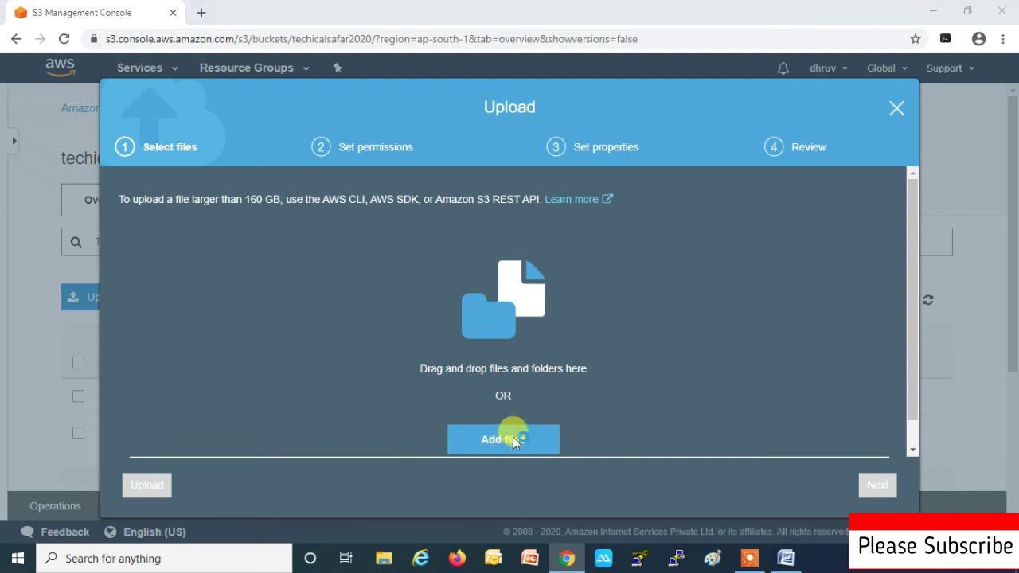
click(195, 167)
click(383, 334)
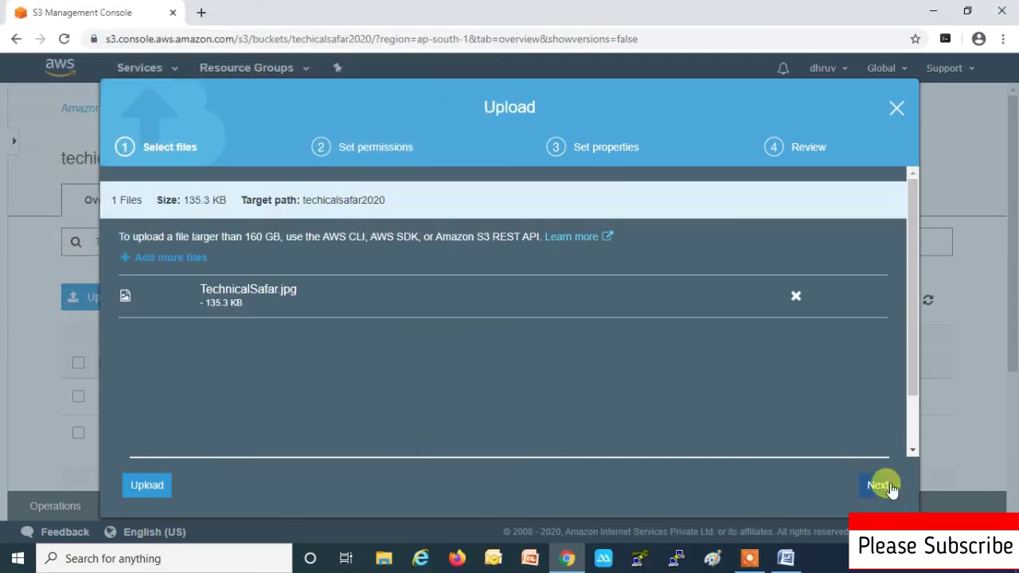
click(892, 489)
click(892, 489)
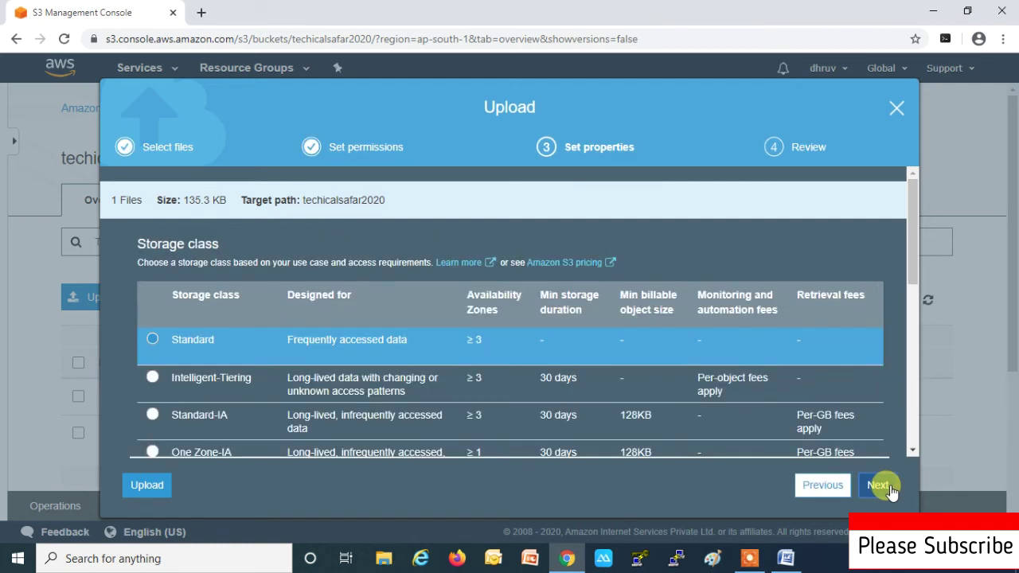
click(891, 489)
click(873, 486)
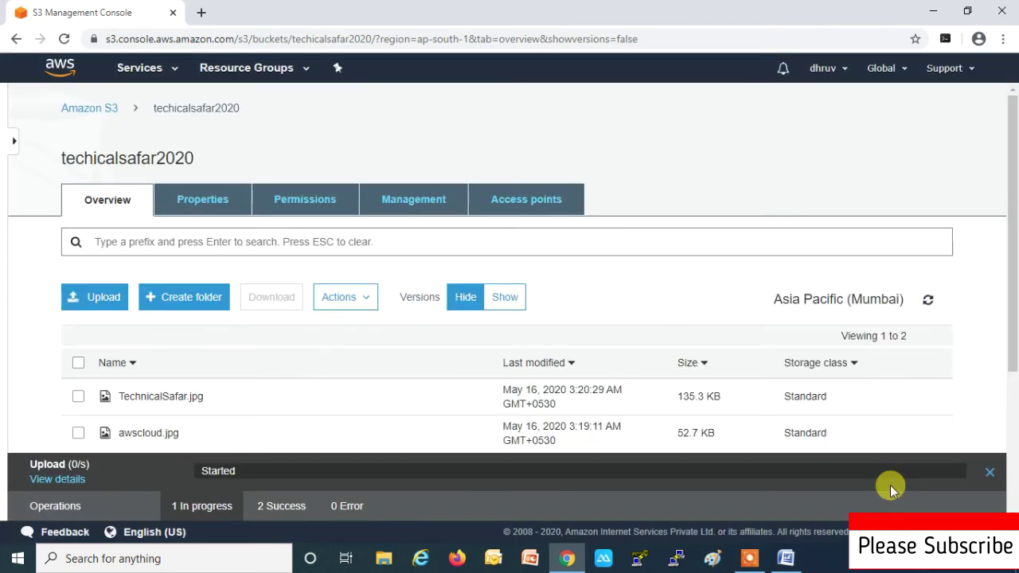
scroll(1004, 287, down, 2)
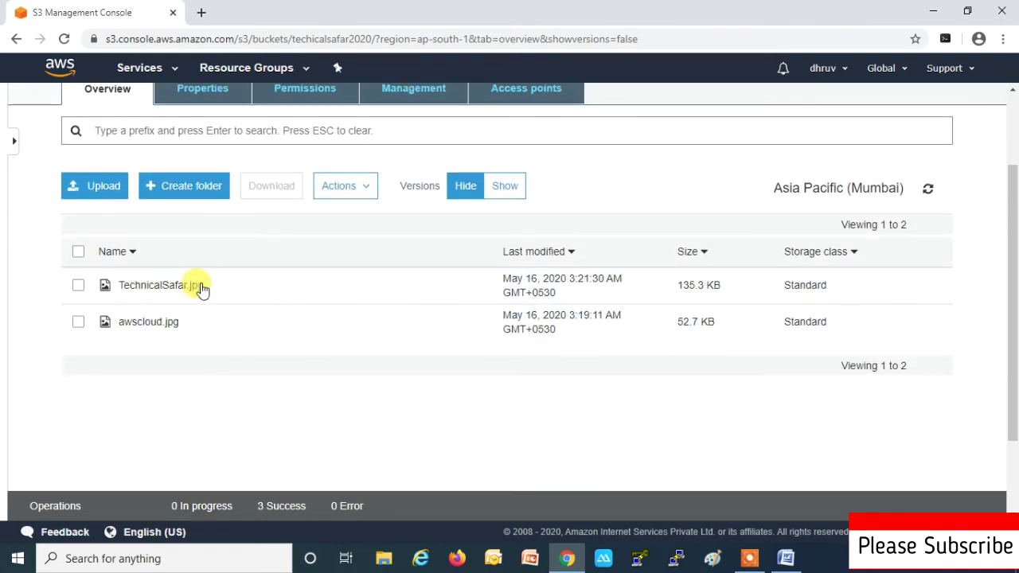
Show the object versions in the bucket, examine the TechnicalSafar.jpg and awscloud.jpg entries, and hide the versions again.
click(519, 187)
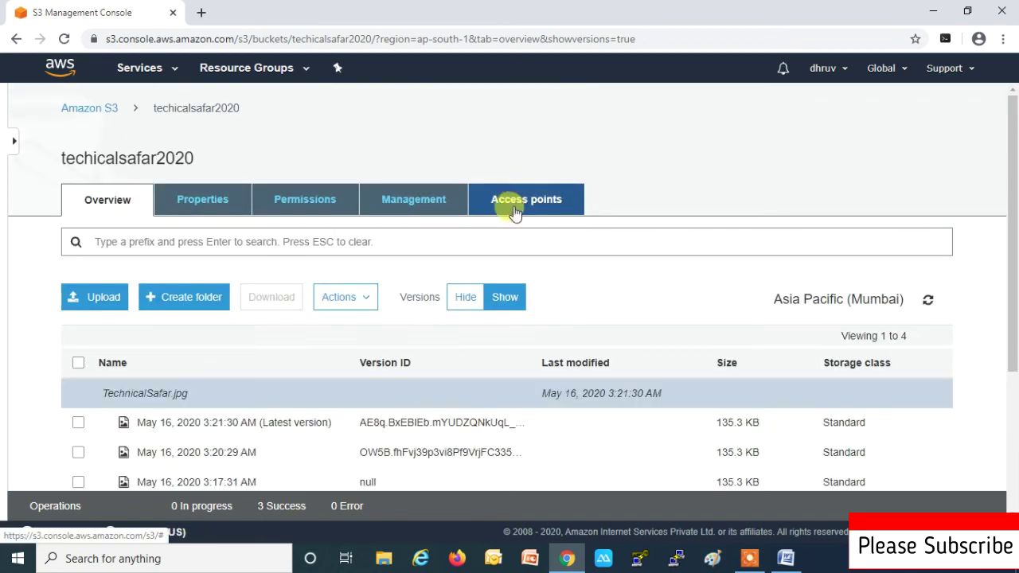
scroll(552, 375, down, 2)
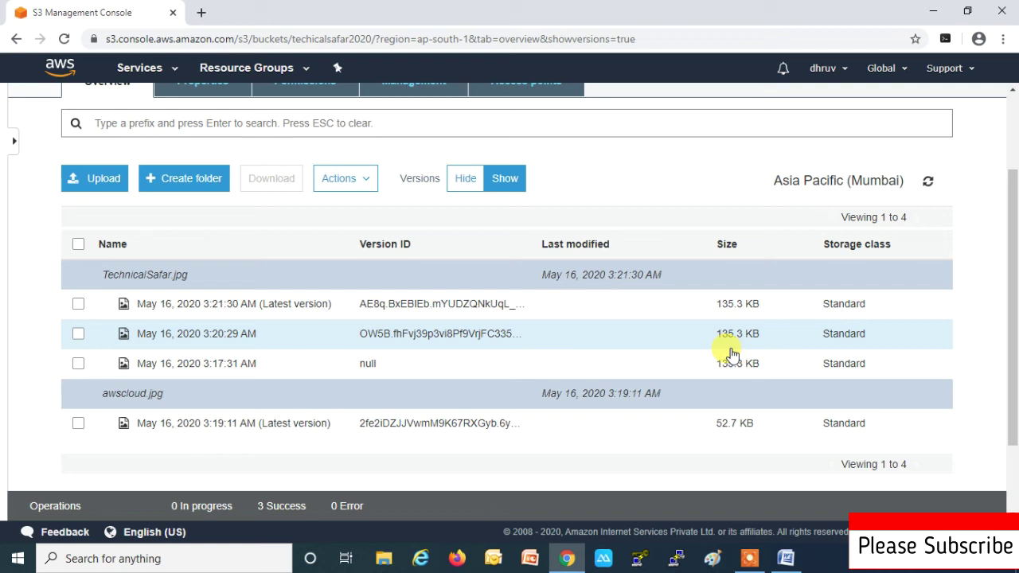
click(474, 180)
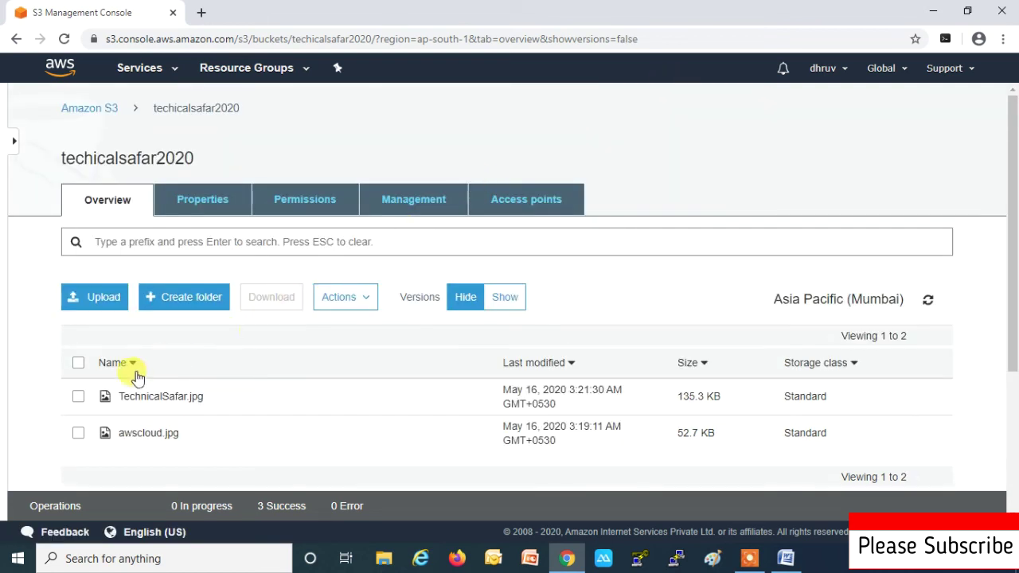
Delete TechnicalSafar.jpg from the techicalsafar2020 bucket while versions are hidden.
click(79, 397)
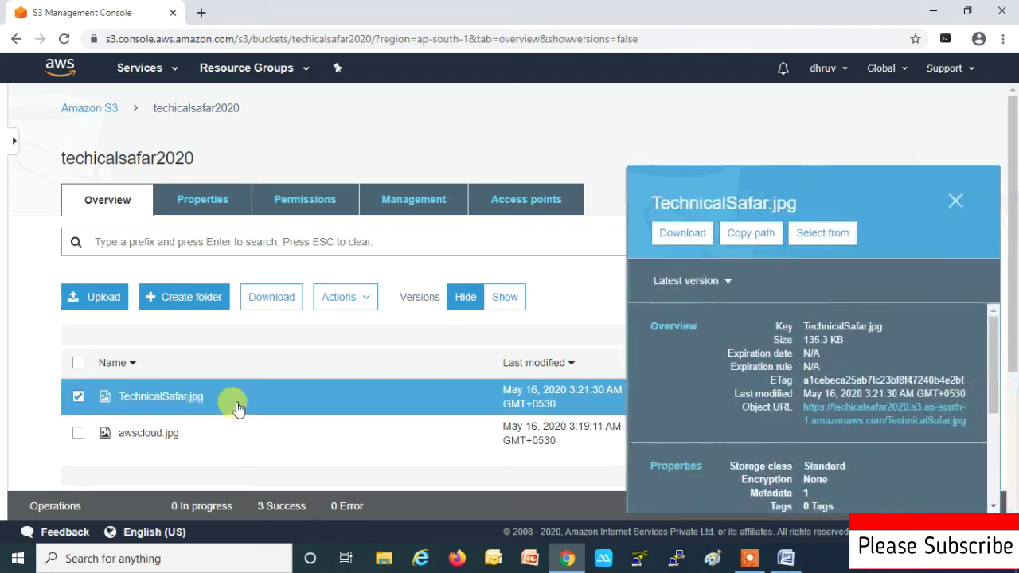
right_click(237, 407)
scroll(247, 402, down, 2)
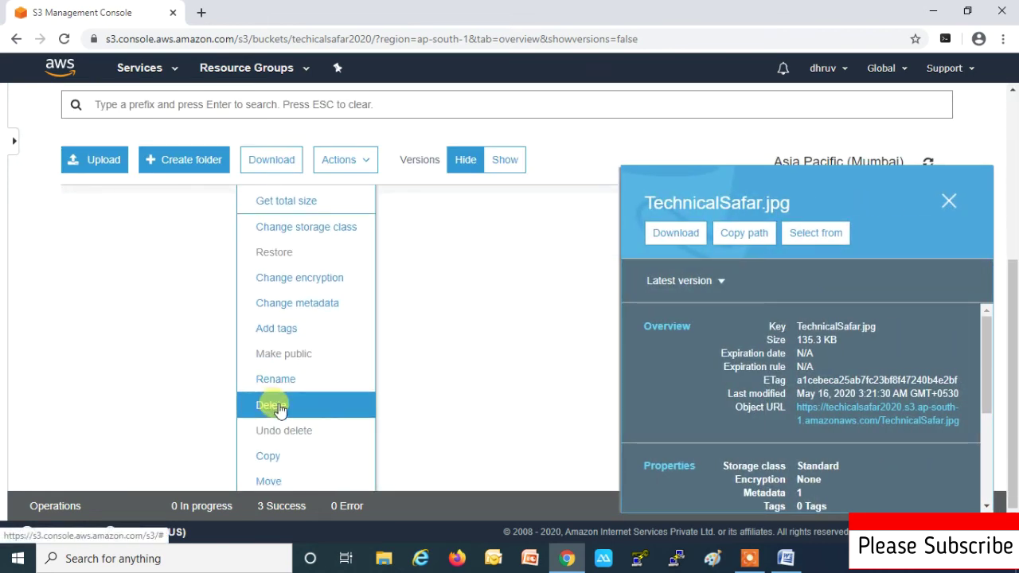
click(275, 406)
click(723, 490)
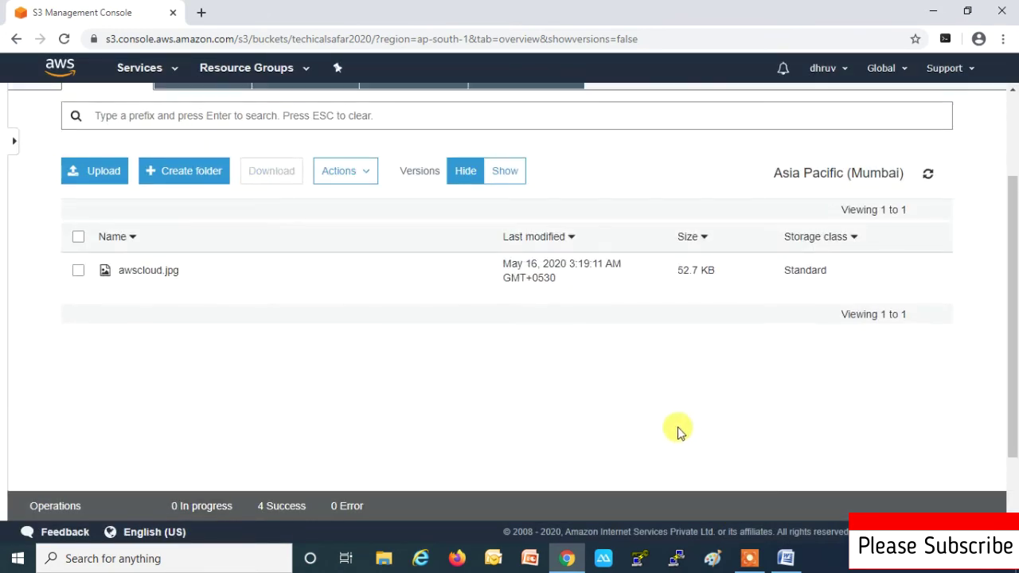
scroll(387, 368, up, 3)
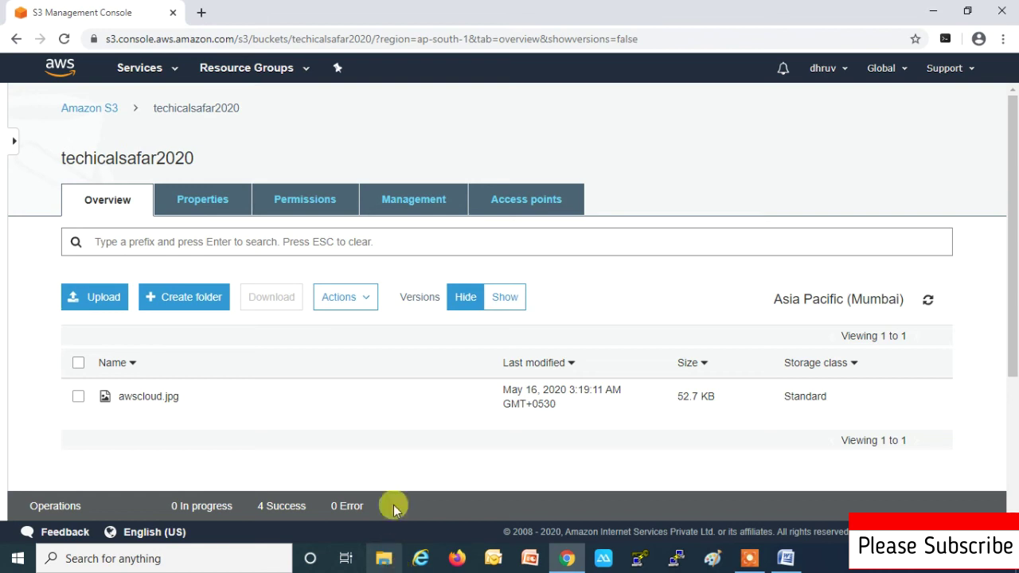
Show the object versions and examine the entries of the deleted TechnicalSafar.jpg, including its delete marker.
click(510, 297)
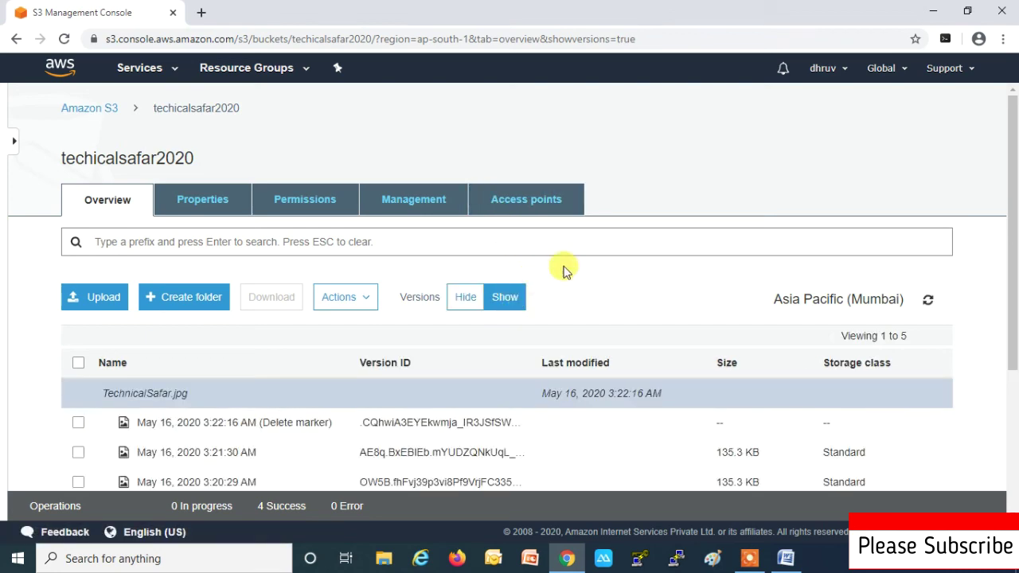
scroll(581, 262, down, 3)
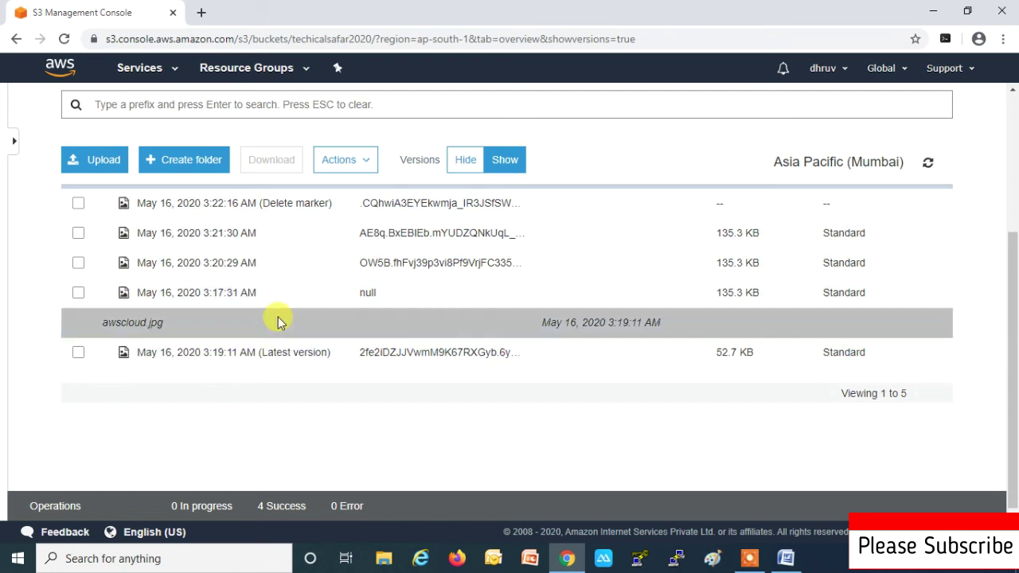
scroll(278, 321, up, 1)
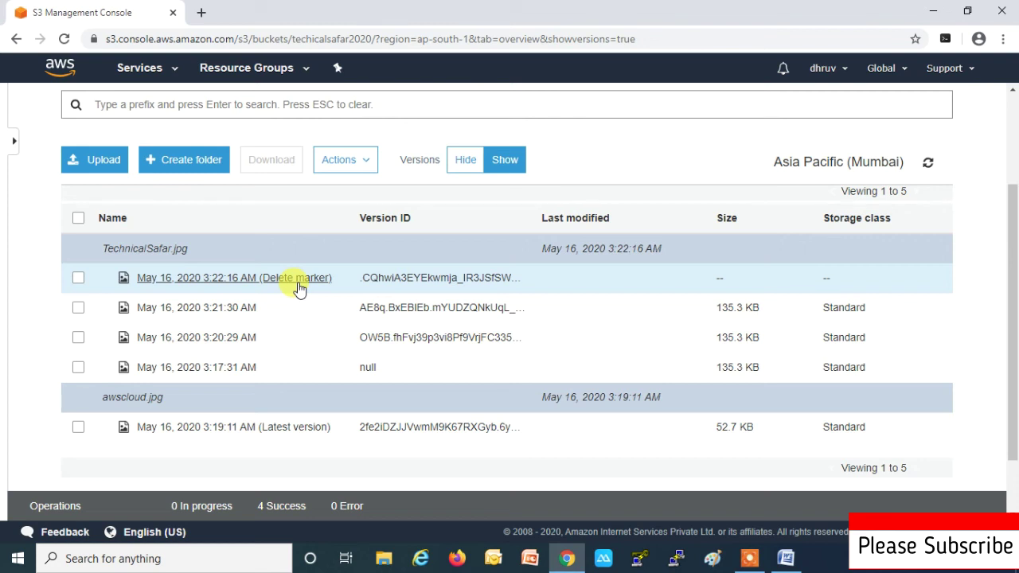
Permanently delete the delete marker of TechnicalSafar.jpg to restore the object, and hide the versions.
click(77, 280)
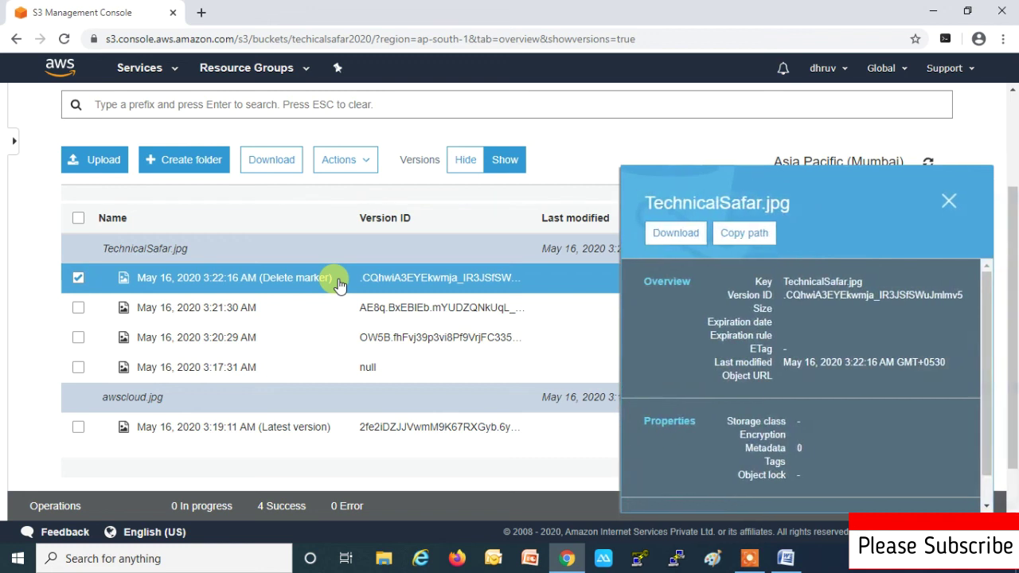
right_click(340, 284)
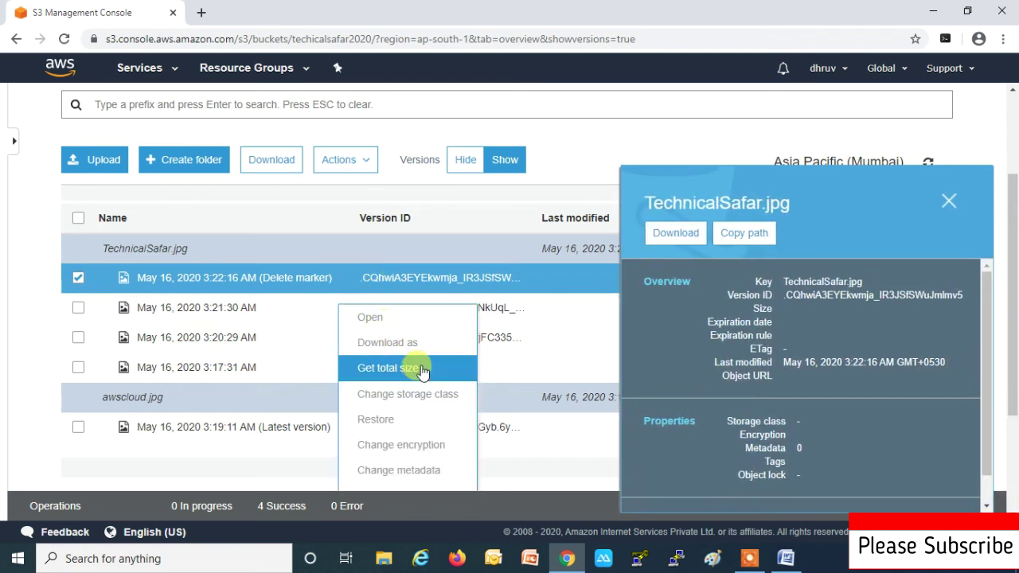
scroll(422, 376, down, 2)
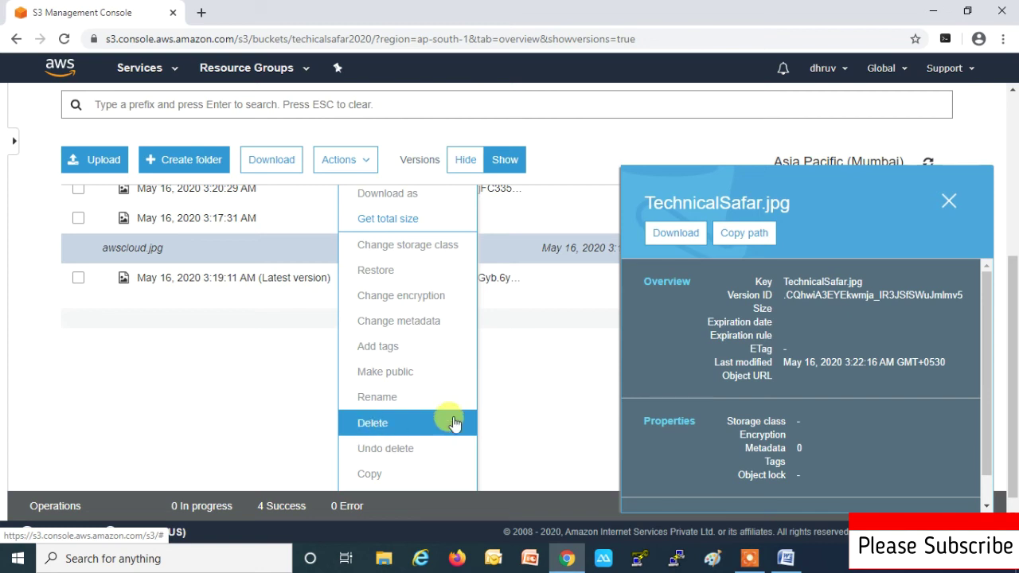
click(515, 404)
click(946, 206)
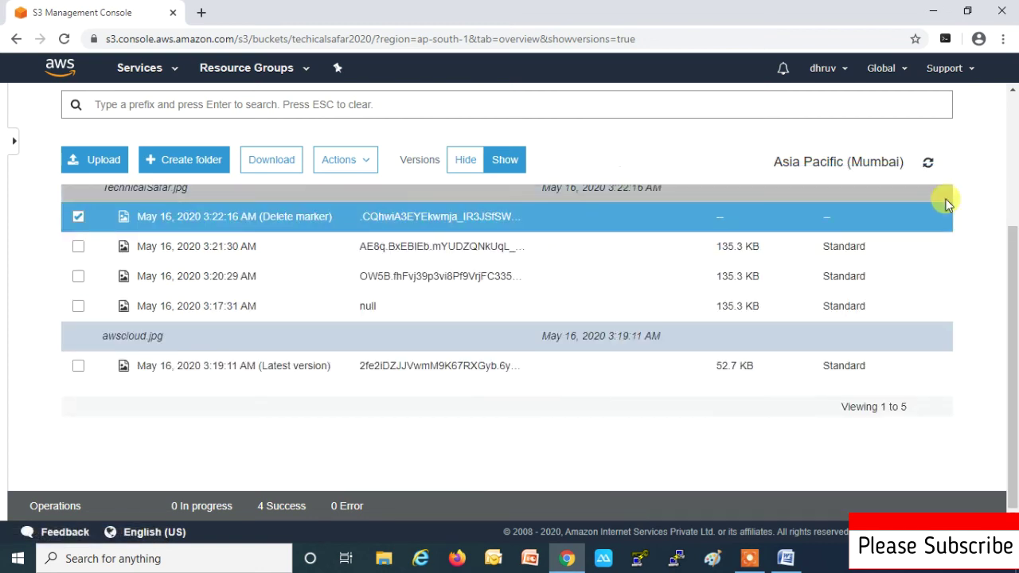
scroll(189, 348, up, 2)
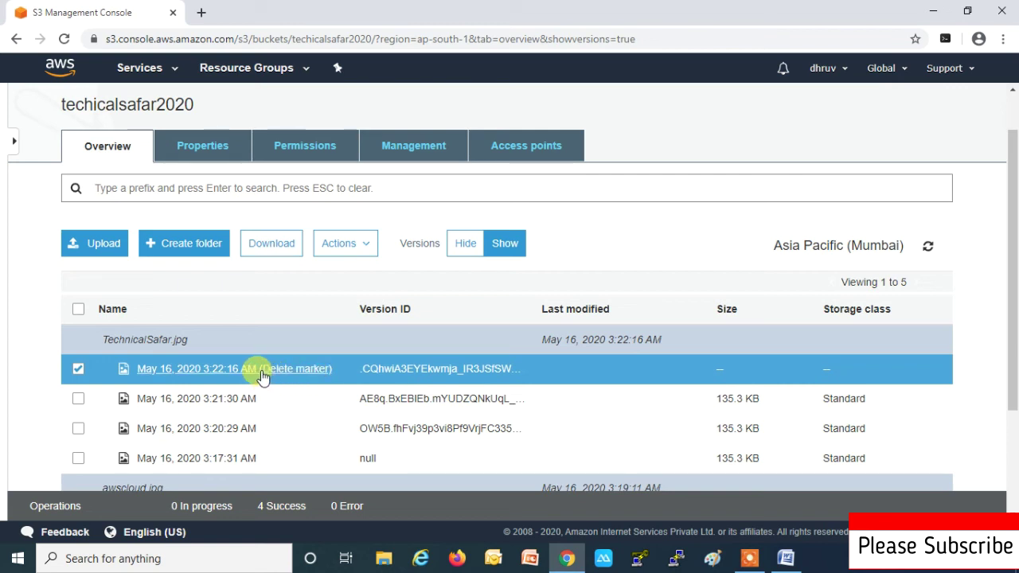
right_click(331, 371)
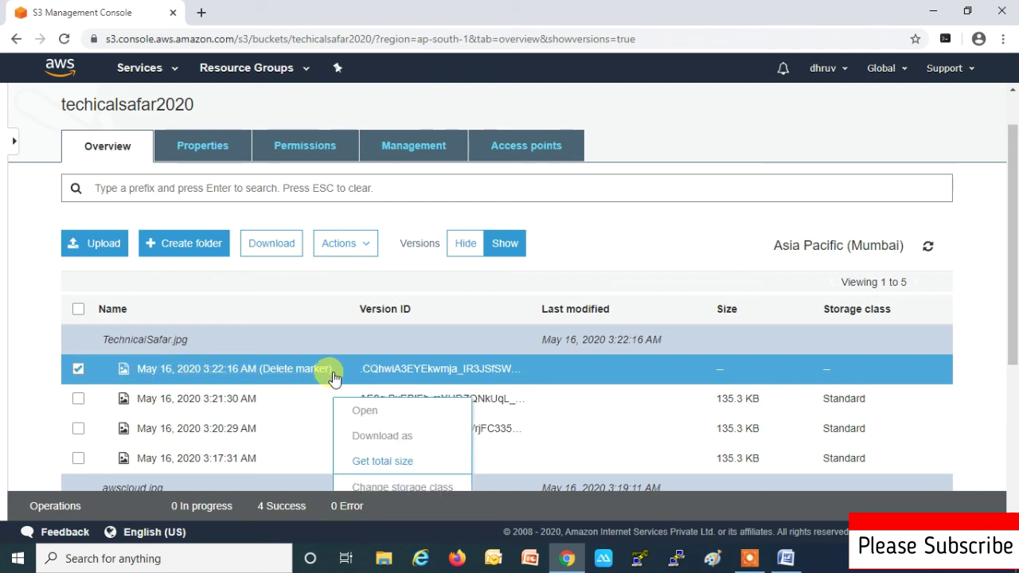
scroll(340, 372, down, 2)
scroll(340, 374, down, 2)
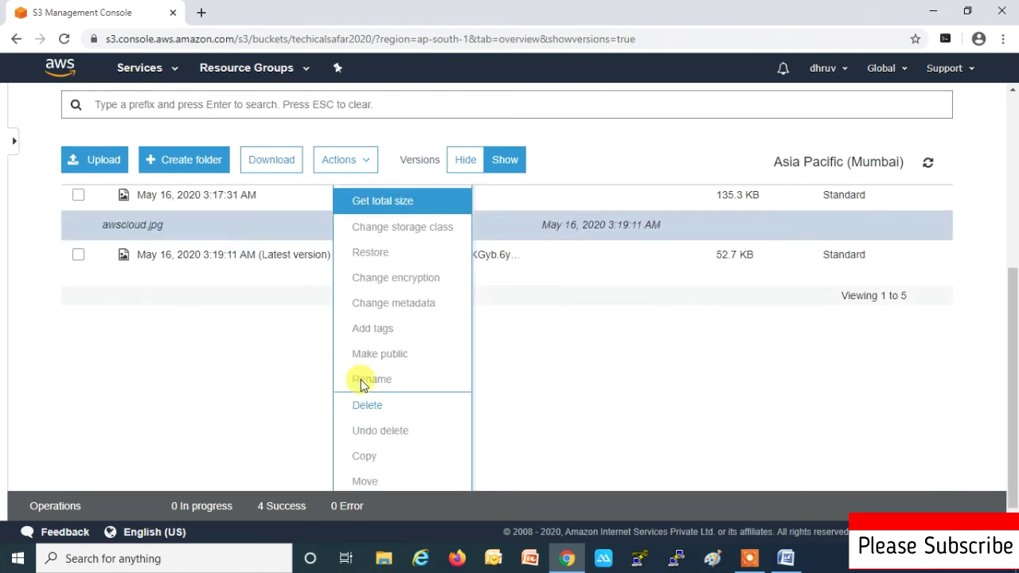
click(376, 404)
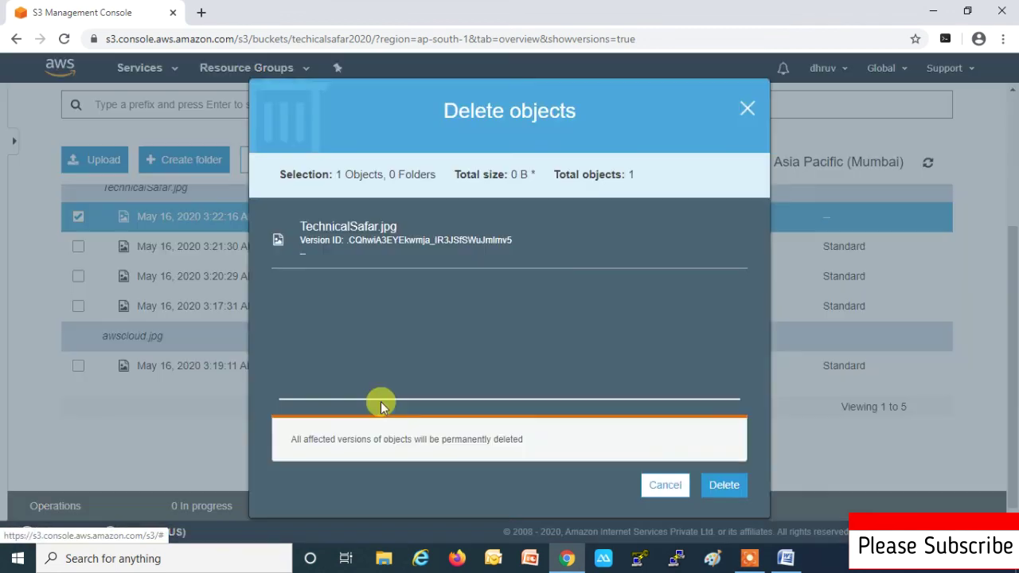
click(722, 484)
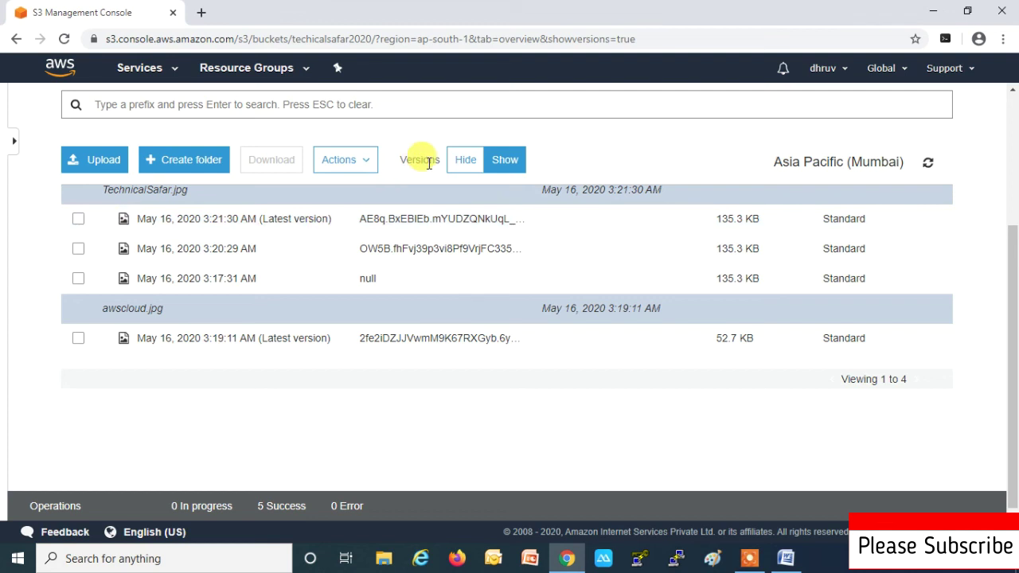
click(465, 163)
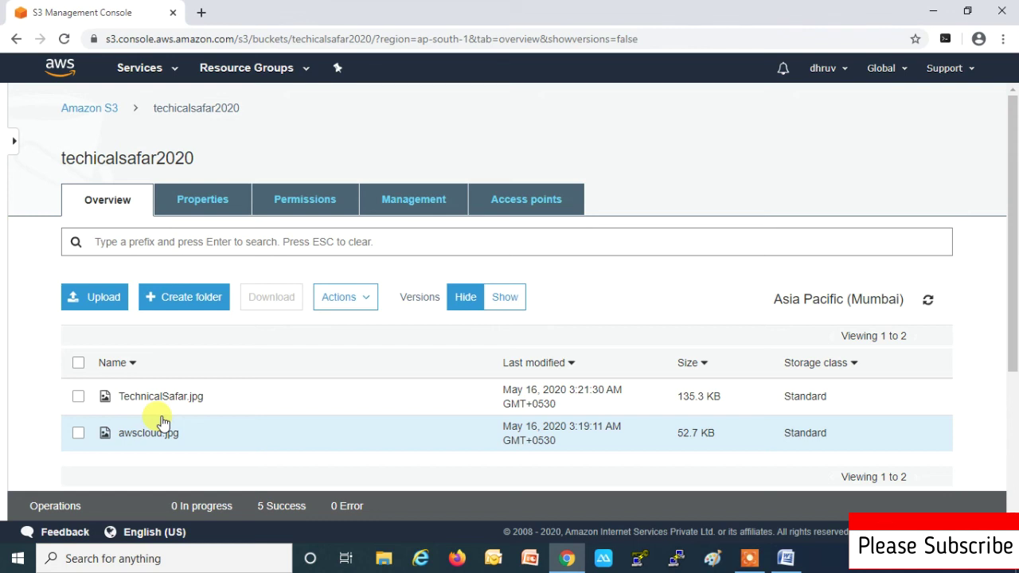
Suspend versioning in the techicalsafar2020 bucket's properties and save the setting.
click(212, 203)
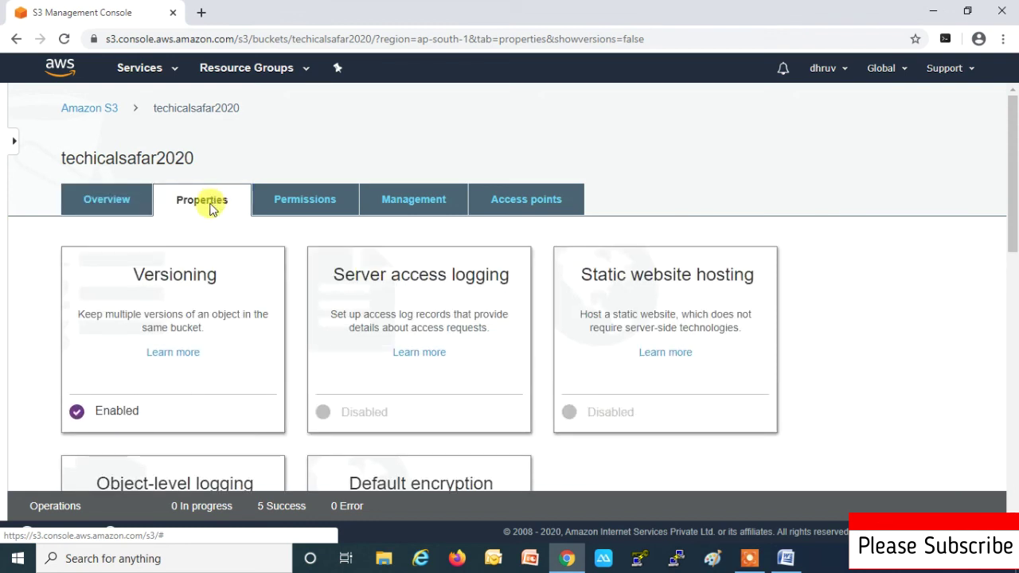
click(130, 411)
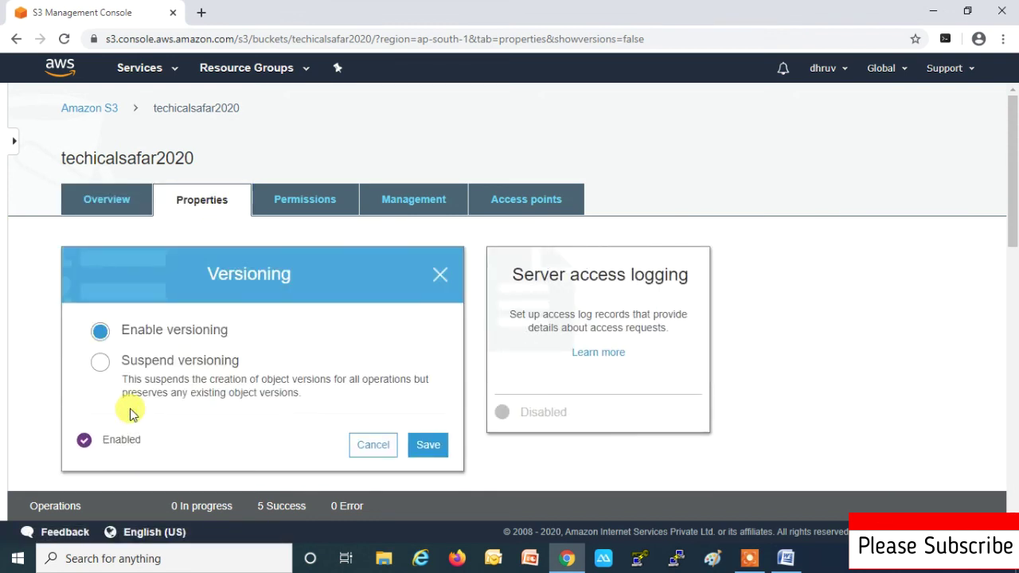
click(157, 367)
click(427, 446)
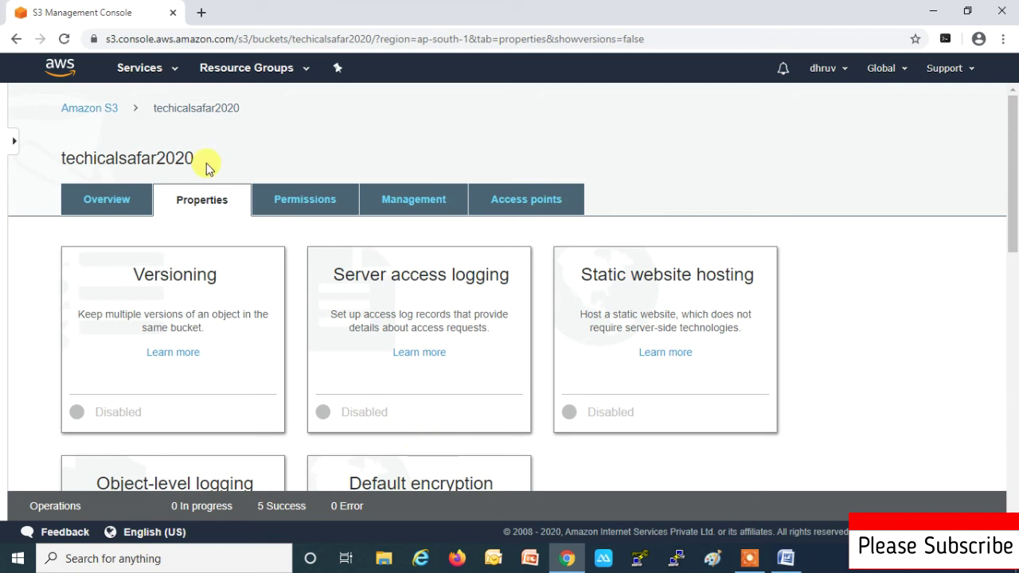
Enable versioning on the bucket again and save the setting.
click(116, 410)
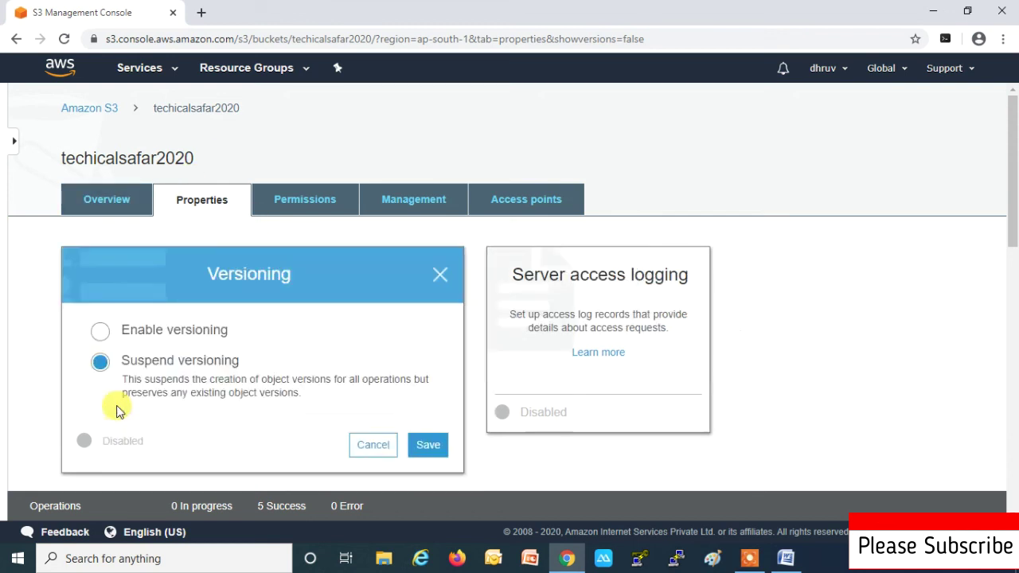
click(174, 330)
click(430, 451)
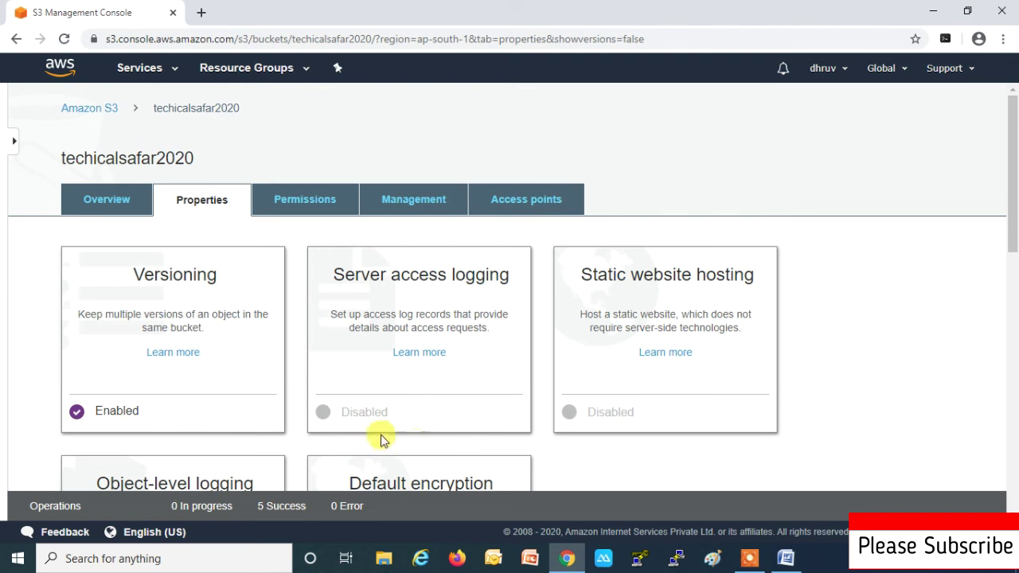
Show the bucket's object versions and permanently delete the TechnicalSafar.jpg version dated May 16, 2020 3:20:29 AM.
click(110, 205)
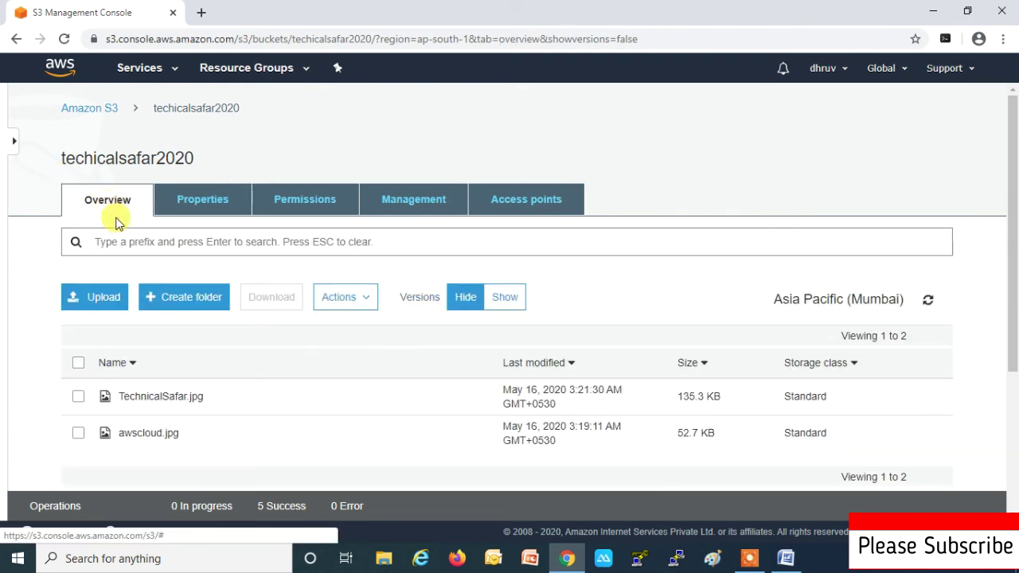
click(500, 305)
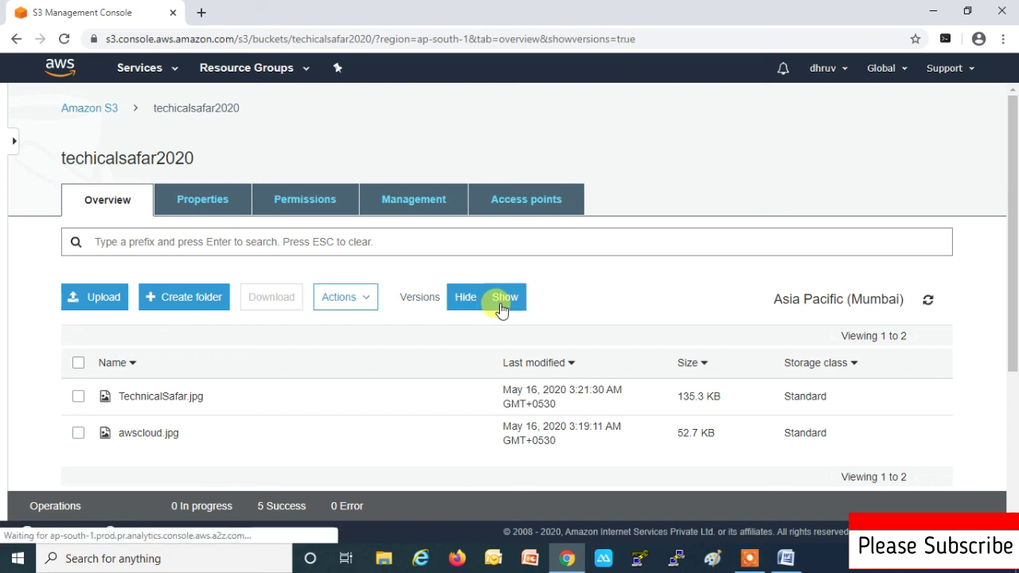
scroll(500, 307, down, 2)
scroll(501, 306, down, 1)
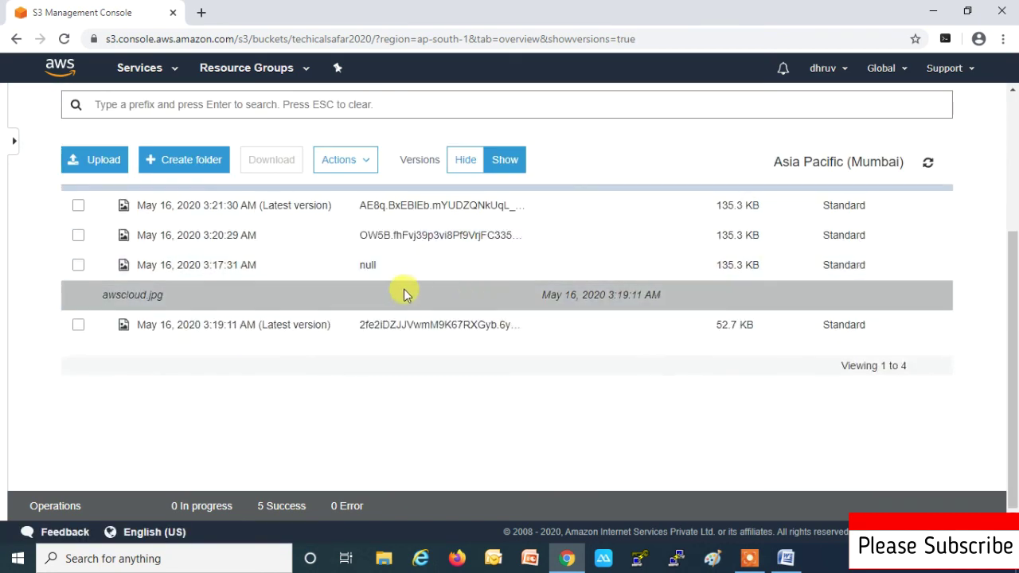
click(78, 237)
click(200, 235)
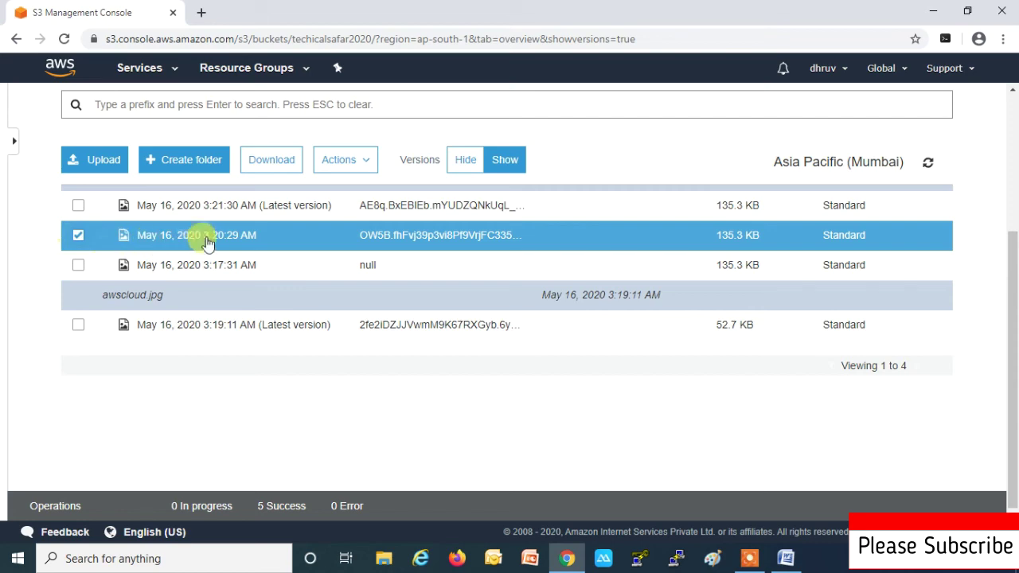
right_click(335, 237)
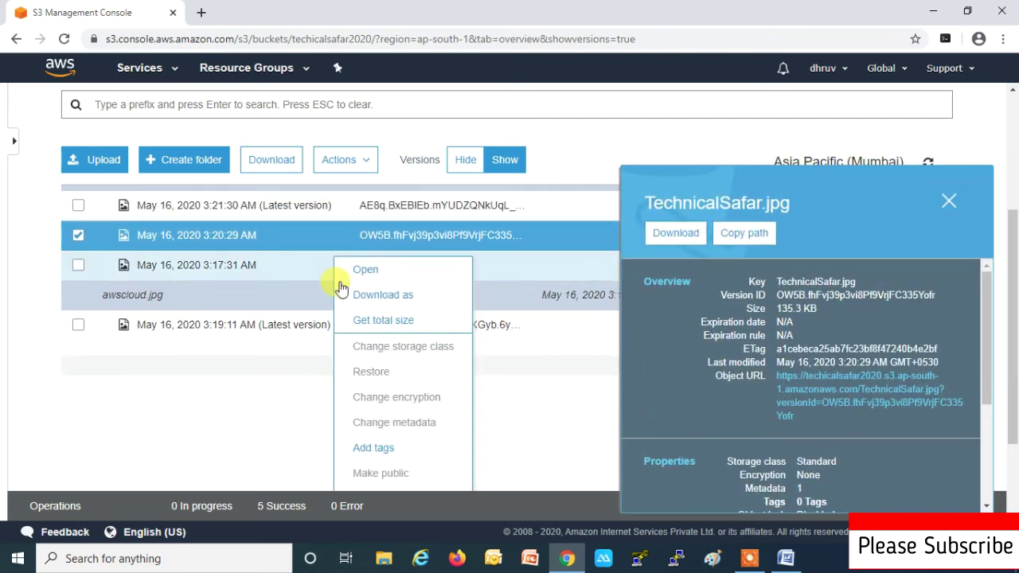
scroll(356, 393, down, 2)
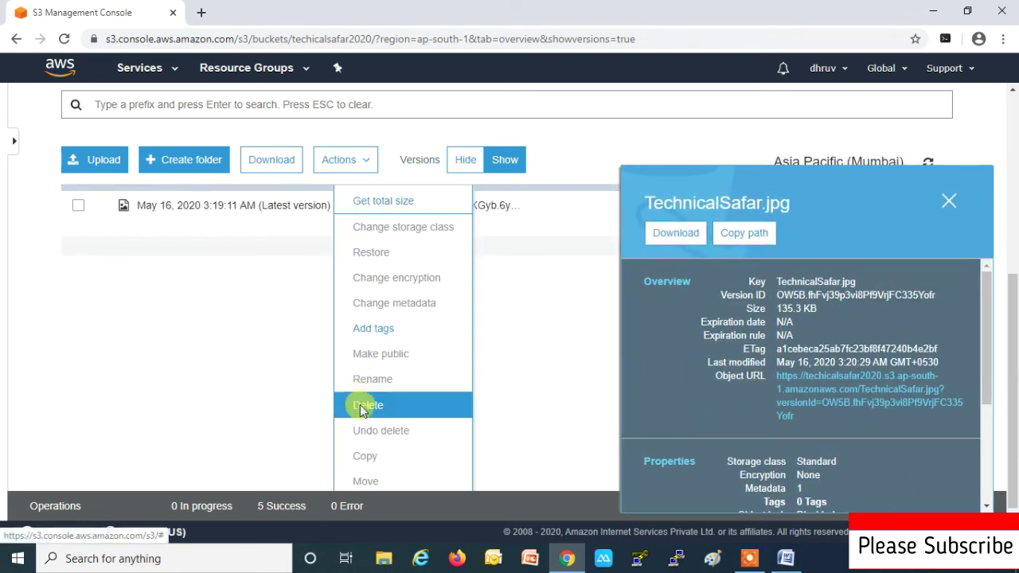
click(360, 408)
click(720, 486)
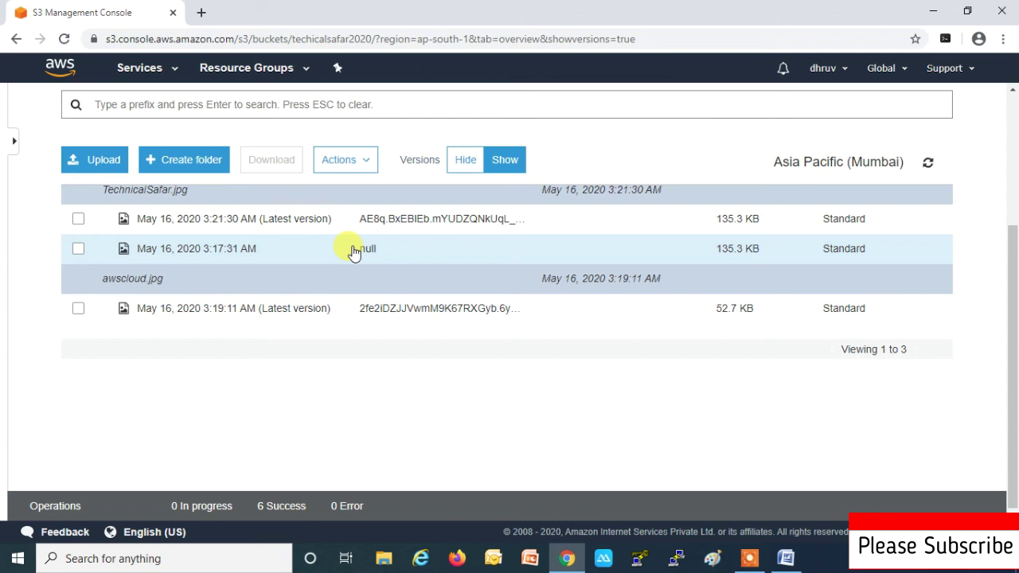
Suspend versioning in the bucket's properties and save the setting, with the existing object versions kept.
scroll(409, 231, up, 2)
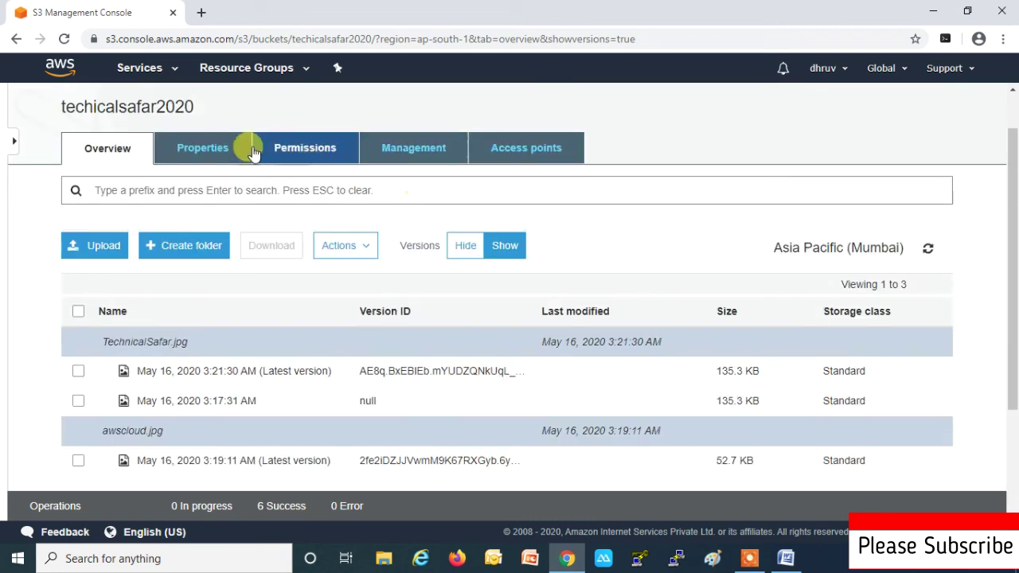
click(208, 152)
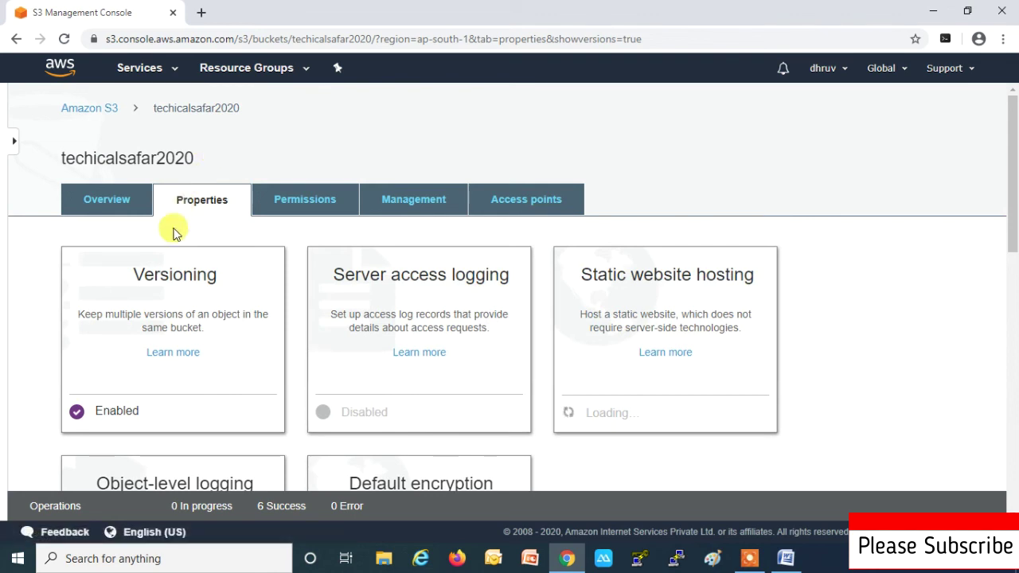
click(132, 411)
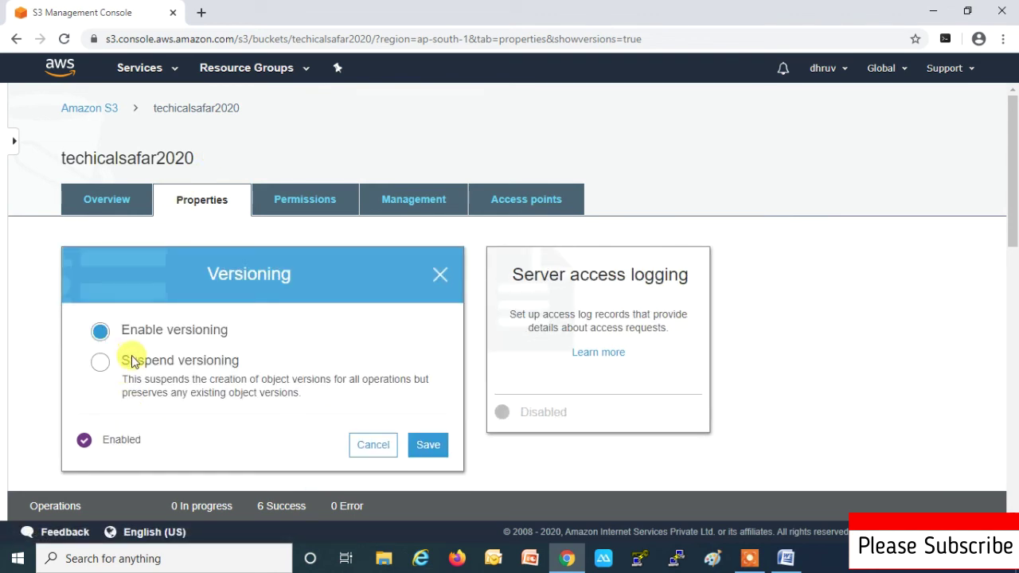
click(428, 446)
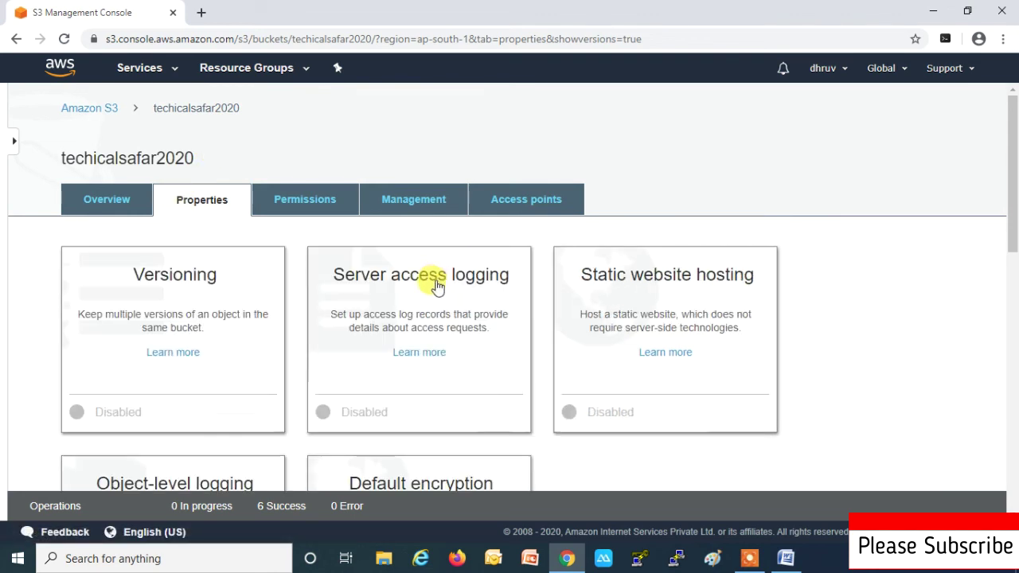
Examine the remaining object versions in the bucket's overview, and hide the versions.
click(111, 199)
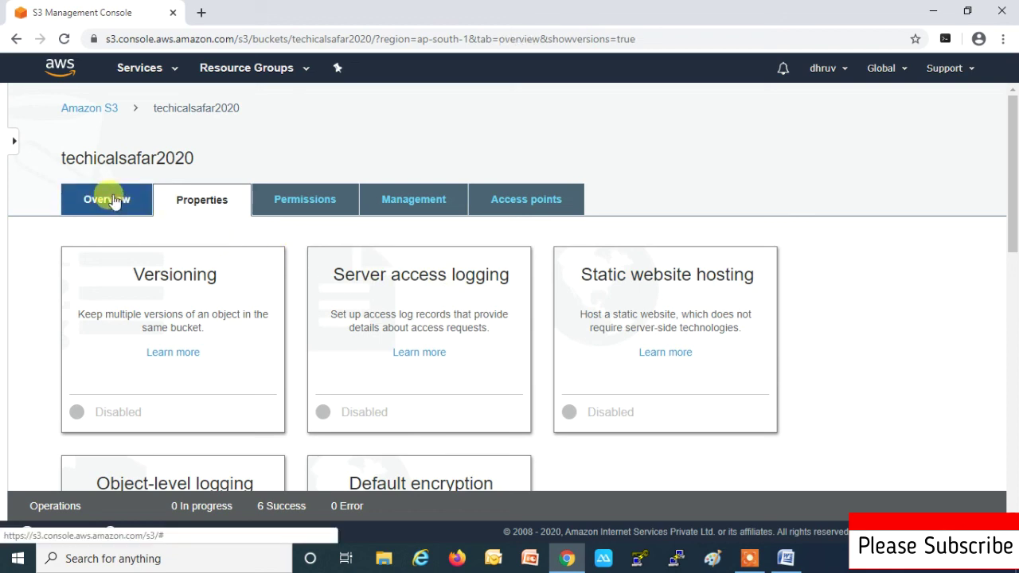
scroll(448, 387, down, 1)
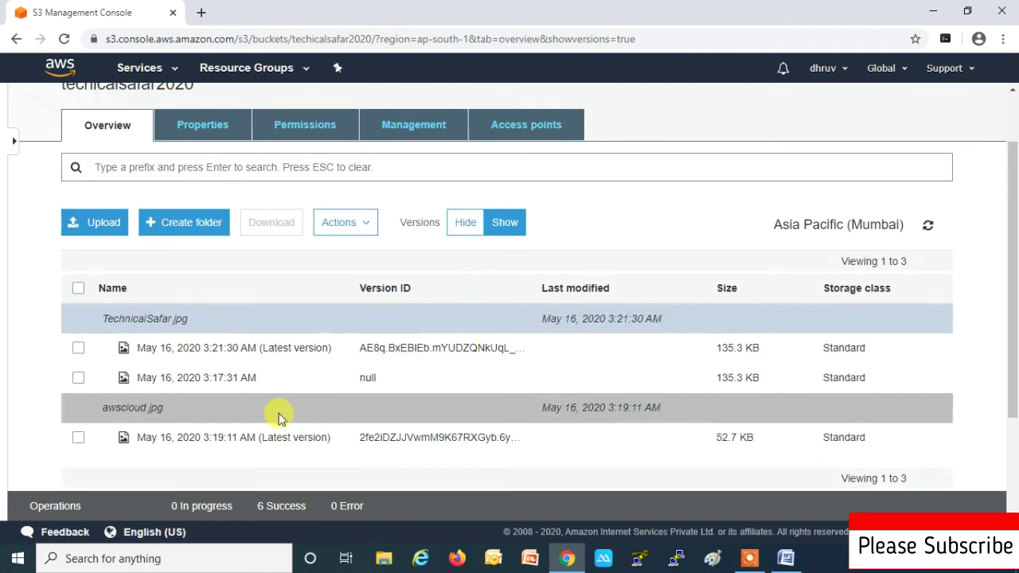
click(465, 223)
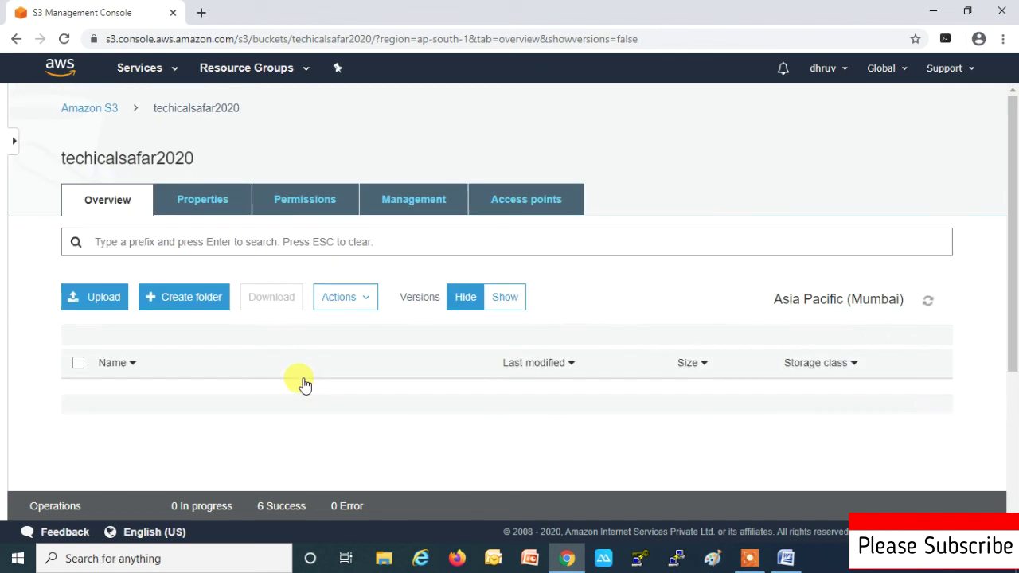